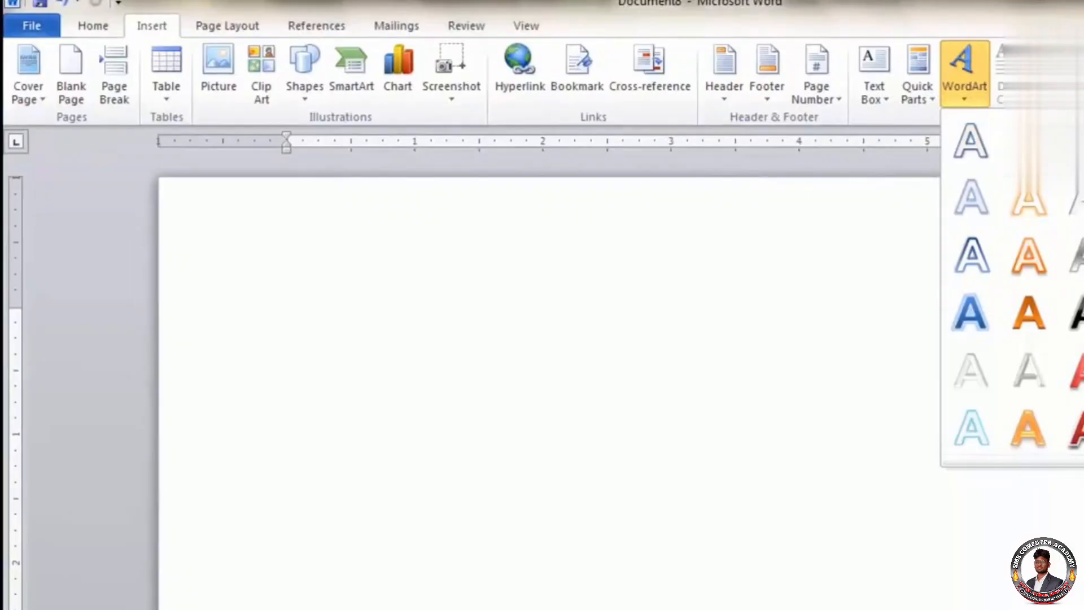
Step: Insert WordArt on the blank page in a purple reflected style, reading ISHTWORLD.COM
{"action": "left_click", "coordinate": [1078, 314]}
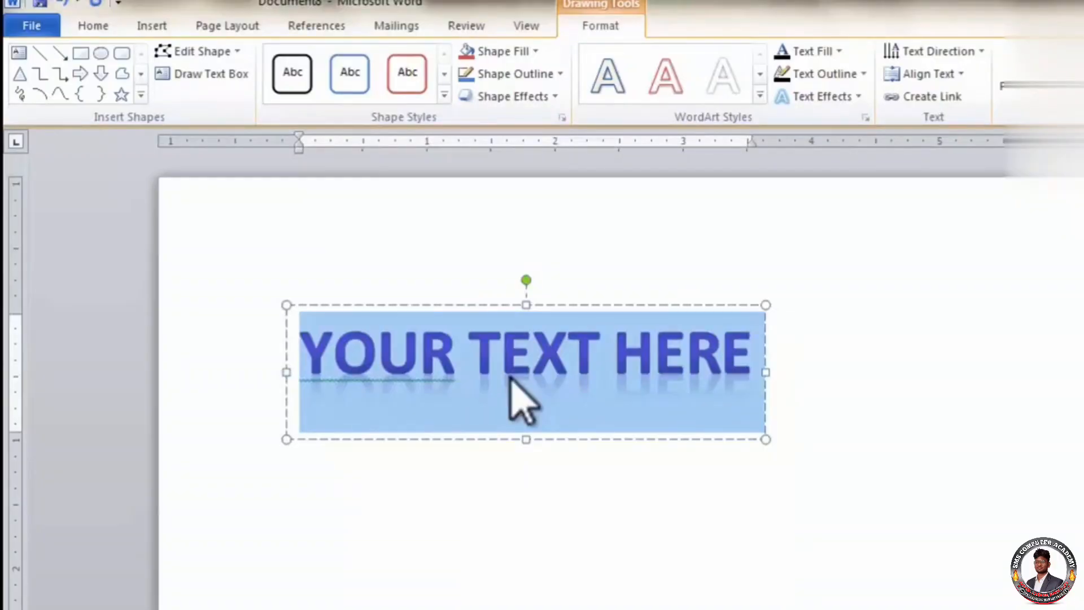
{"action": "type", "text": "ISHT"}
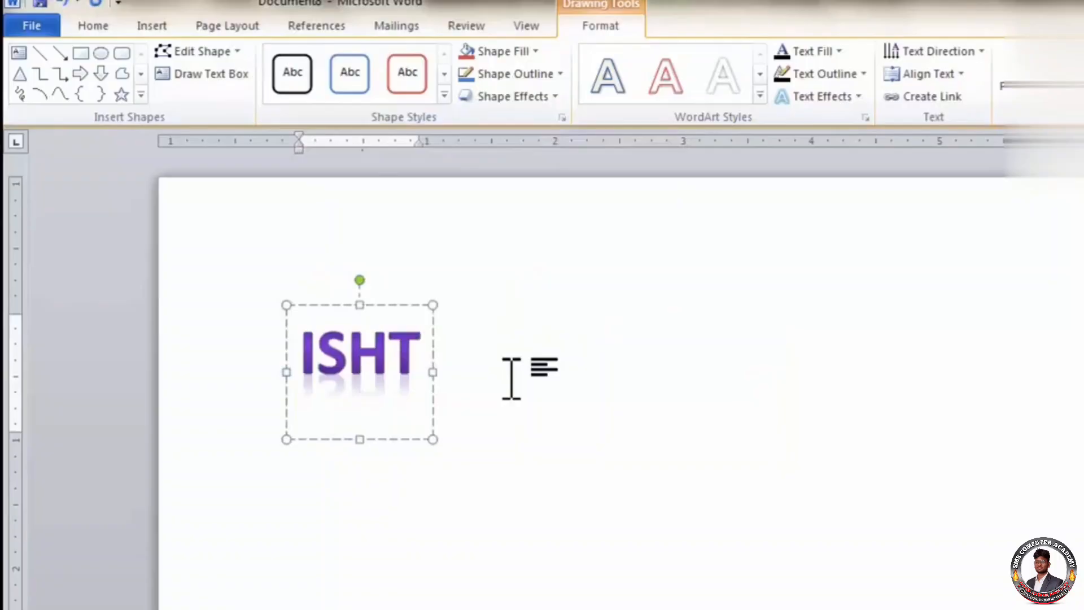
{"action": "type", "text": "WORLD.COM"}
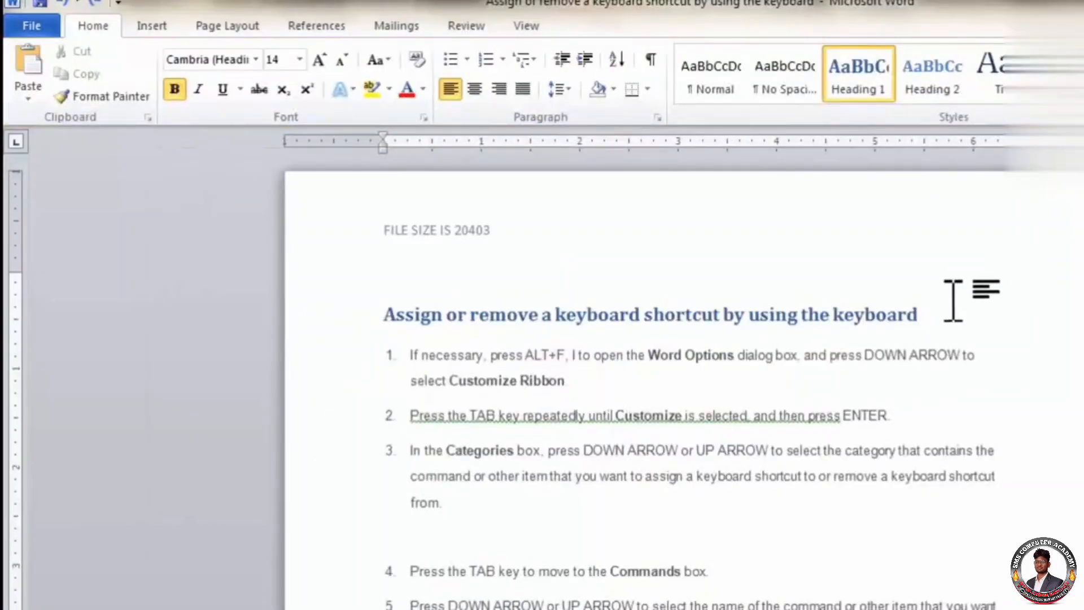
Step: Convert the heading "Assign or remove a keyboard shortcut by using the keyboard" to WordArt in the solid red style
{"action": "left_click_drag", "start_coordinate": [929, 314], "coordinate": [389, 314]}
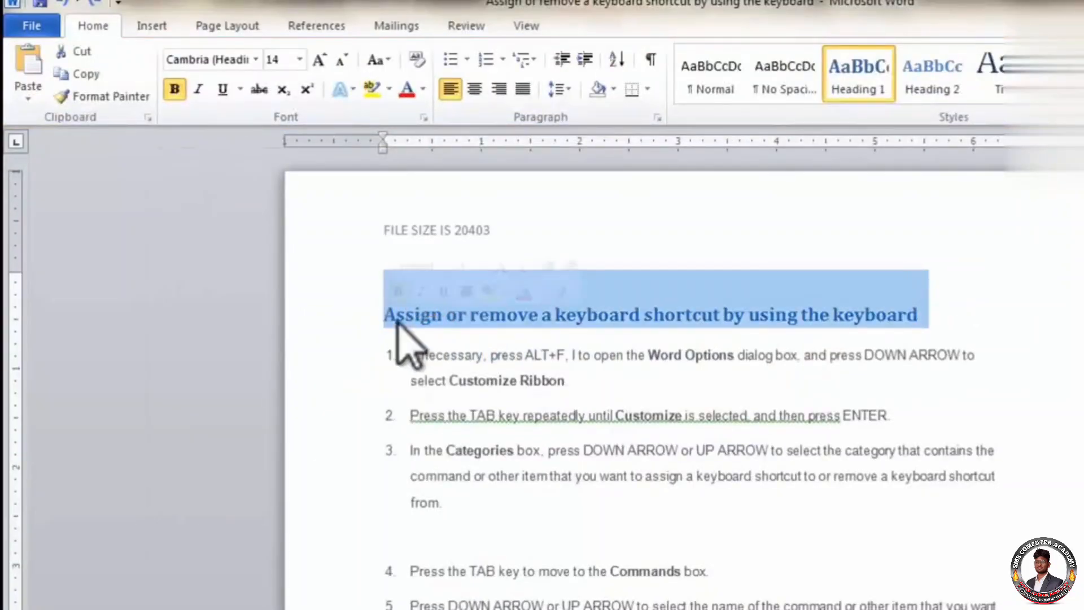
{"action": "left_click", "coordinate": [153, 27]}
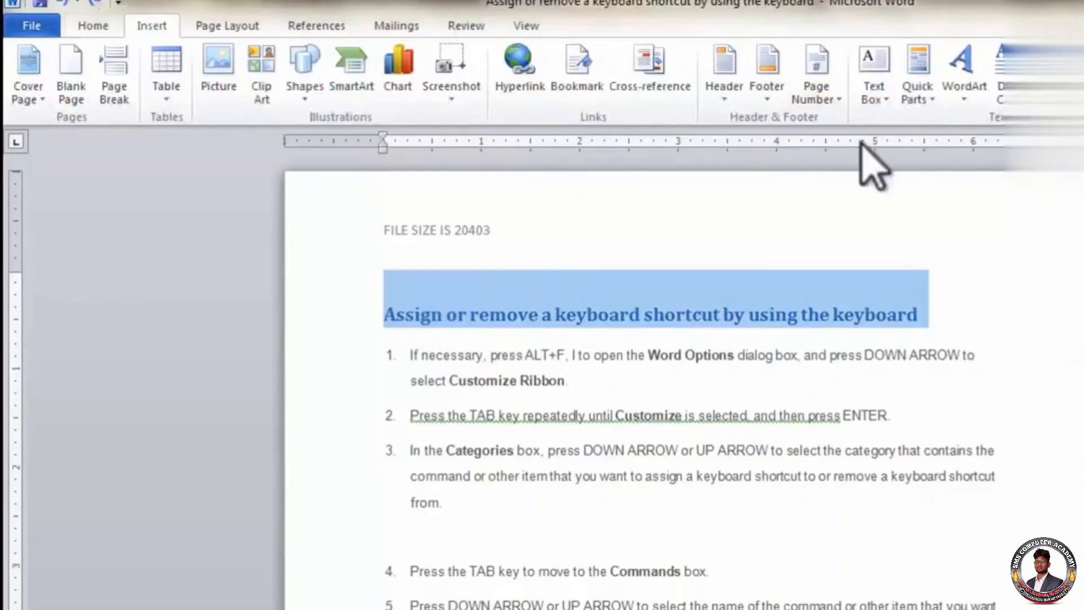
{"action": "left_click", "coordinate": [970, 106]}
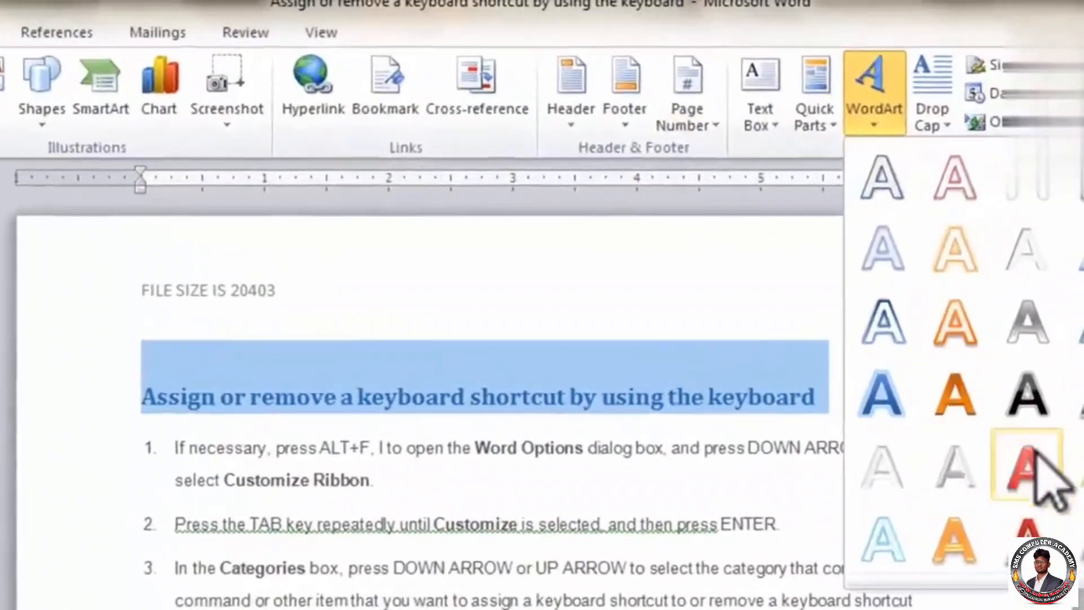
{"action": "left_click", "coordinate": [1037, 508]}
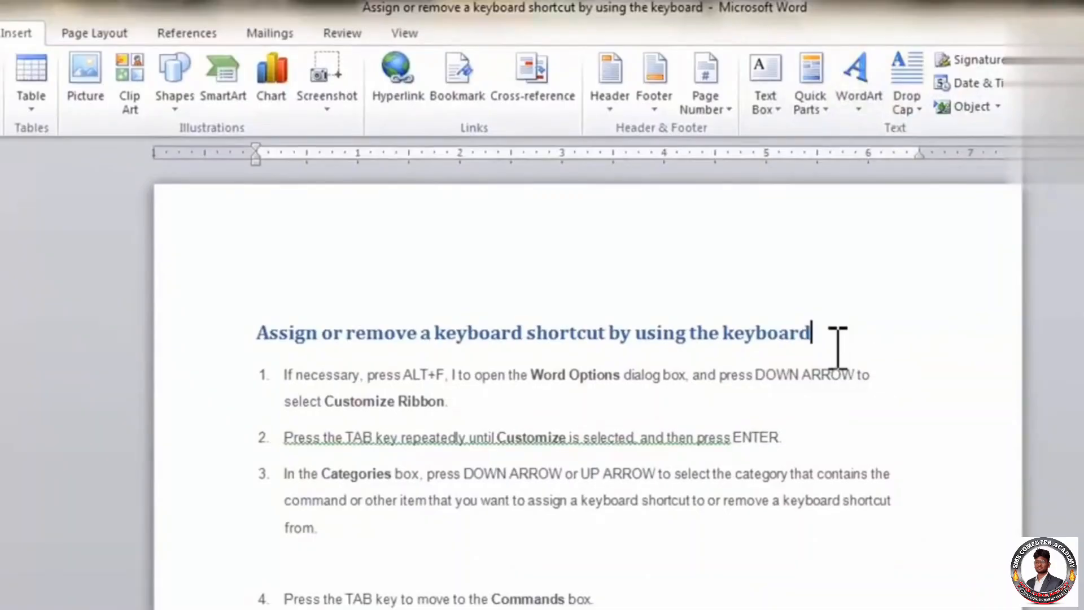
Step: Open the drop cap options for the "Assign or remove a keyboard shortcut" heading and set the position to In margin
{"action": "left_click_drag", "start_coordinate": [837, 339], "coordinate": [295, 334]}
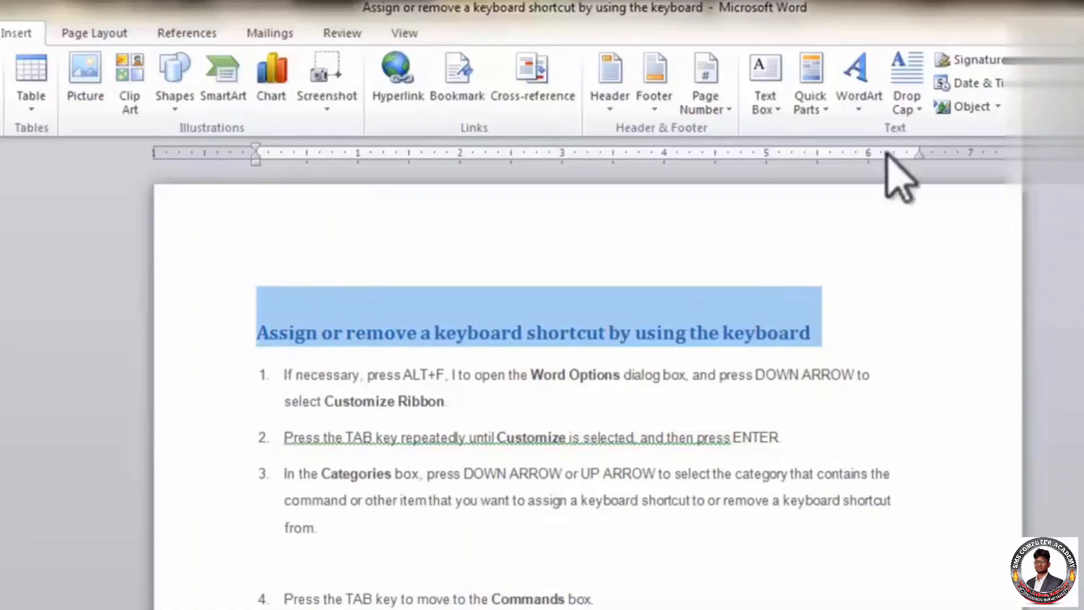
{"action": "left_click", "coordinate": [907, 85]}
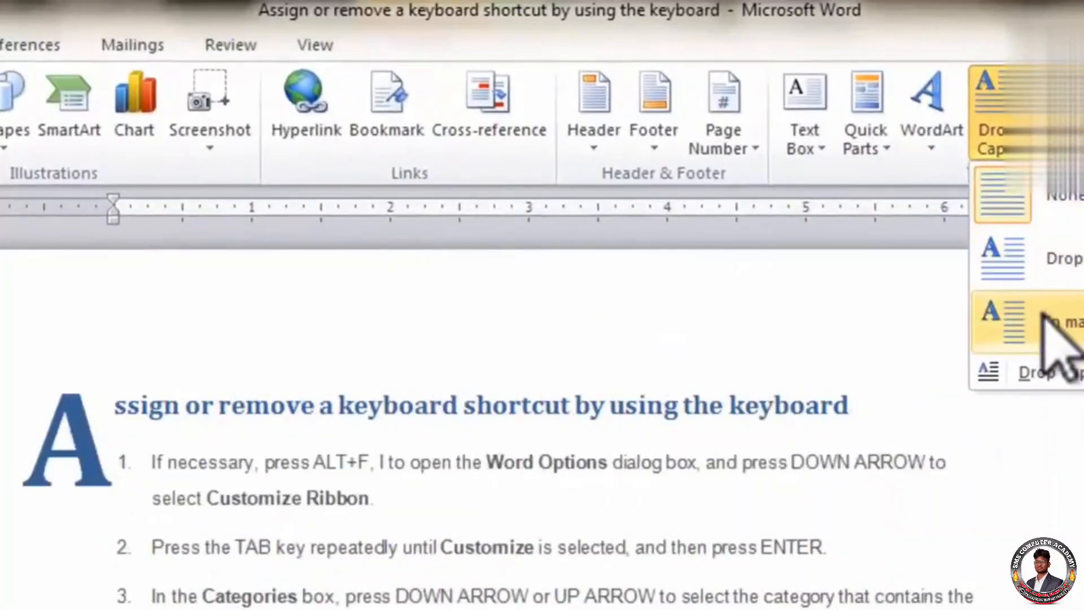
{"action": "left_click", "coordinate": [1050, 373]}
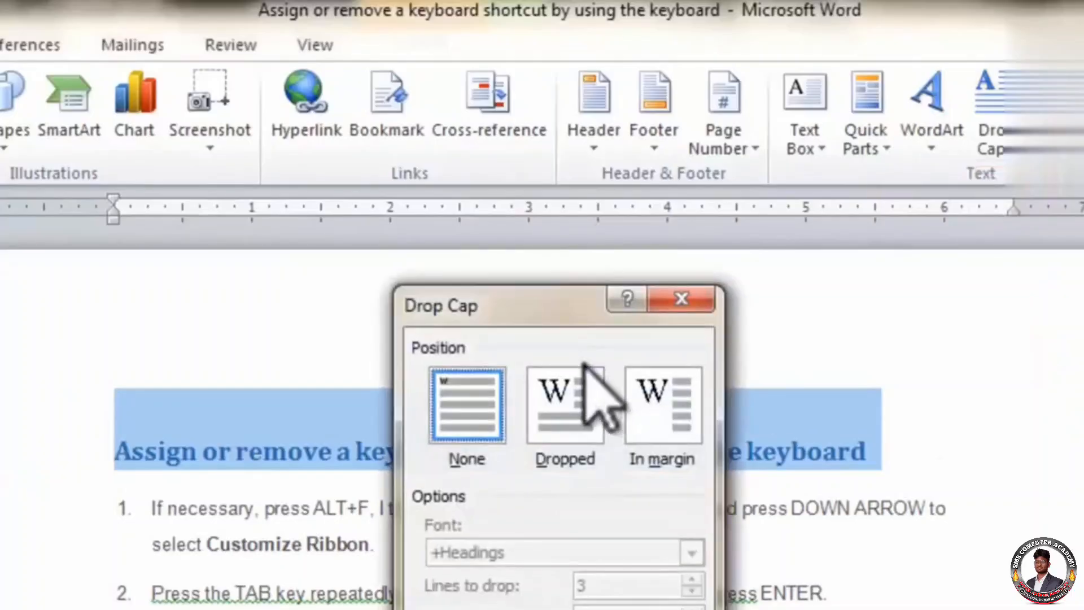
{"action": "left_click", "coordinate": [599, 410]}
{"action": "left_click", "coordinate": [684, 412]}
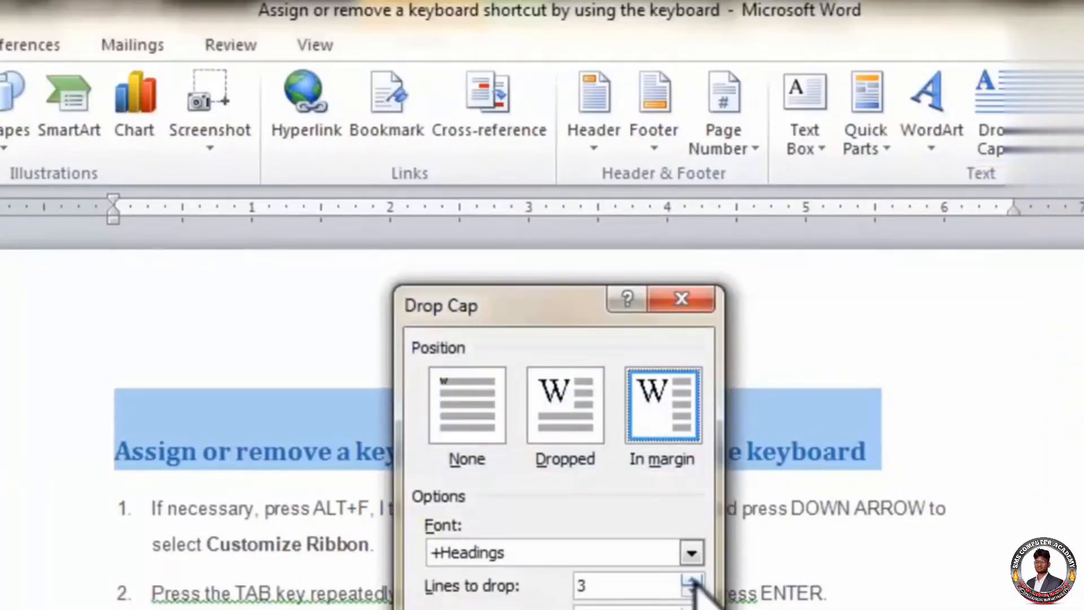
Step: Set the heading's drop cap to span 7 lines and apply it
{"action": "left_click_drag", "start_coordinate": [470, 298], "coordinate": [727, 270]}
{"action": "left_click", "coordinate": [949, 552]}
{"action": "left_click", "coordinate": [949, 553]}
{"action": "left_click", "coordinate": [949, 553]}
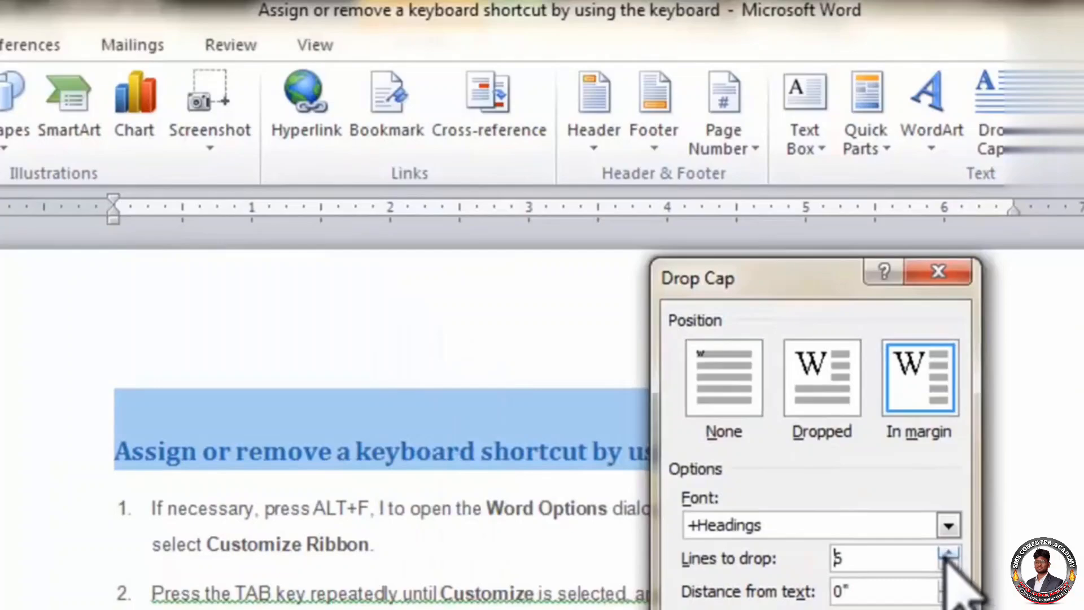
{"action": "left_click", "coordinate": [949, 553]}
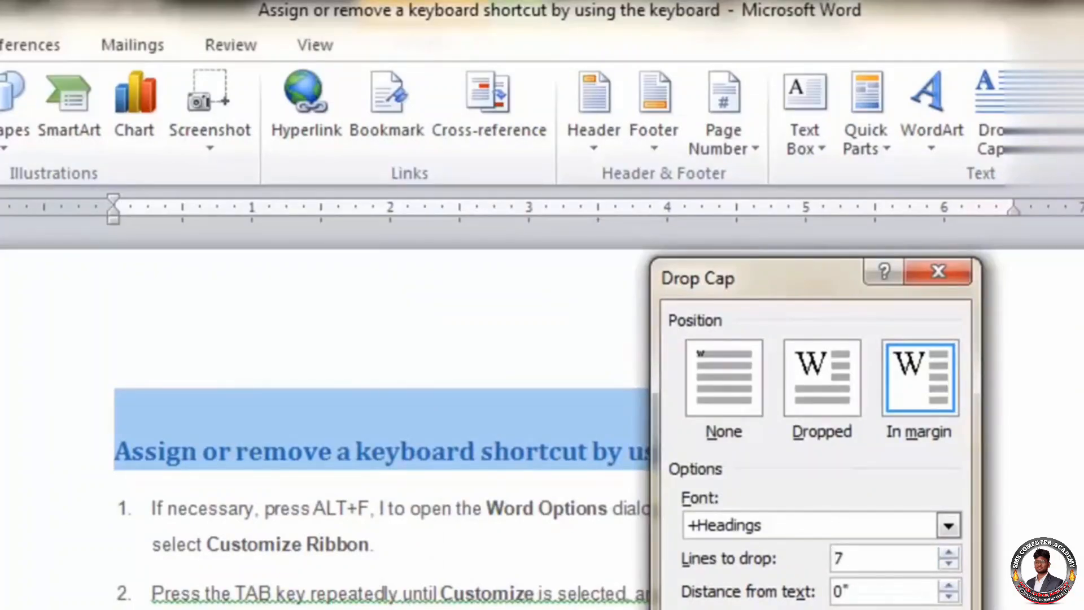
{"action": "key", "text": "Return"}
{"action": "left_click", "coordinate": [283, 363]}
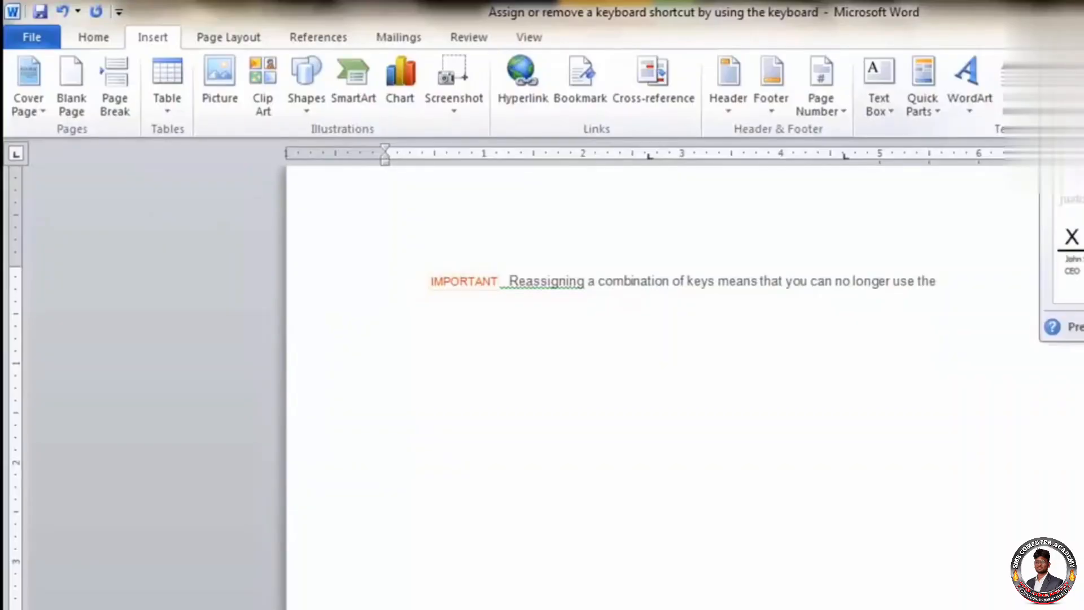
Step: Insert a signature line below the IMPORTANT note with suggested signer ishtWorld.com and signer's title Best Training
{"action": "left_click", "coordinate": [1070, 68]}
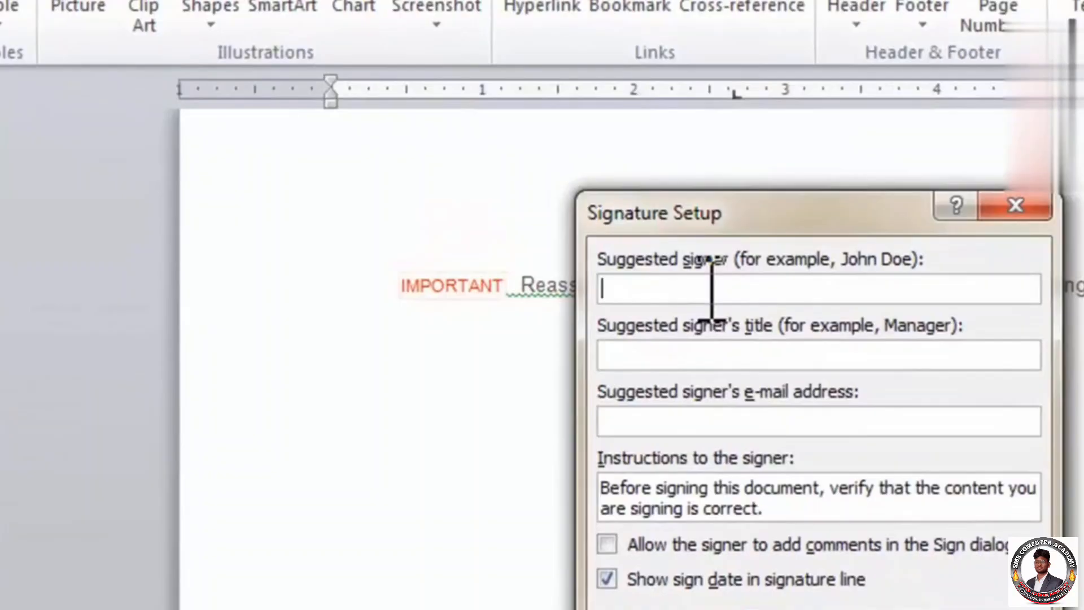
{"action": "type", "text": "ishtWorld.com"}
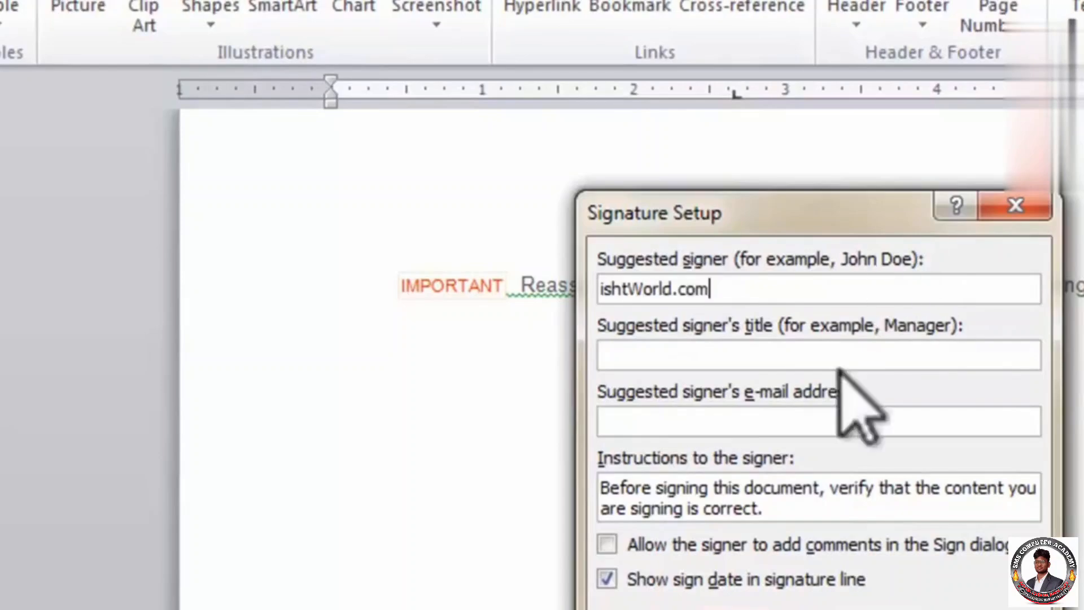
{"action": "left_click", "coordinate": [823, 360]}
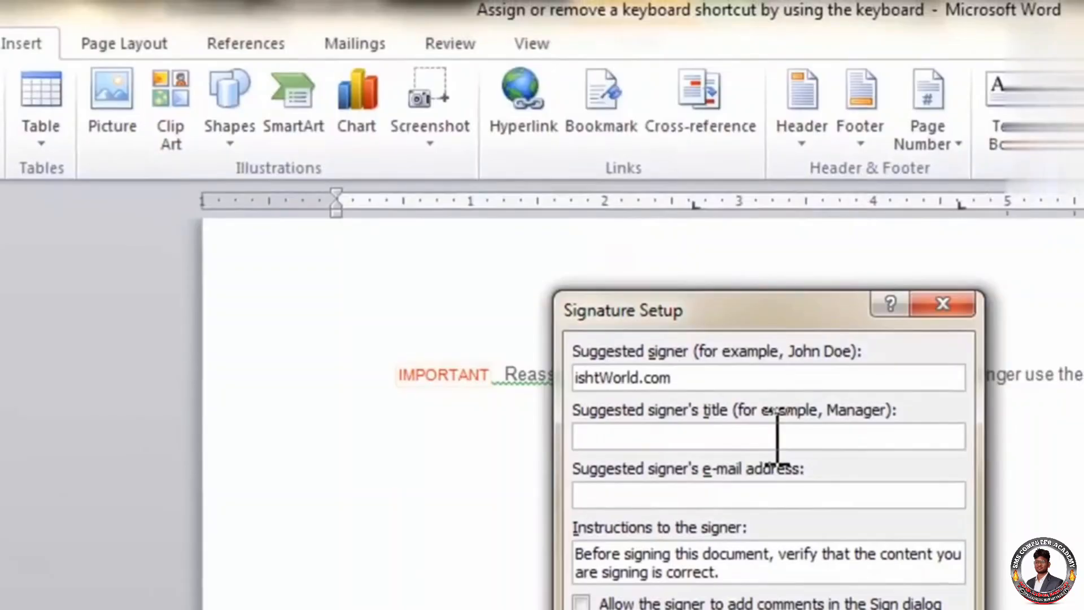
{"action": "type", "text": "best trai"}
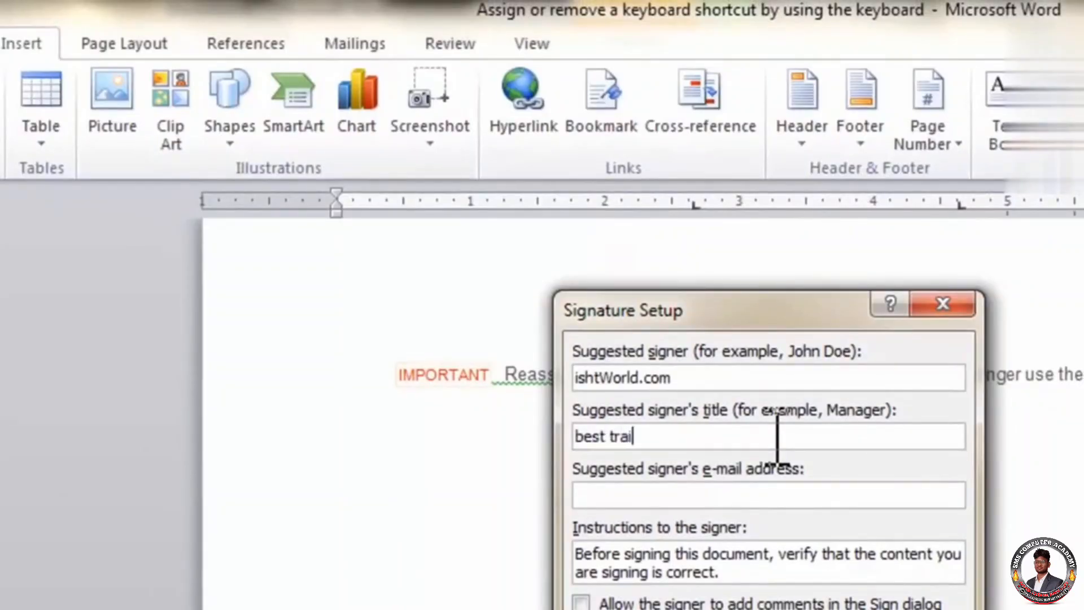
{"action": "type", "text": "nini"}
{"action": "key", "text": "ctrl+a"}
{"action": "type", "text": "Be"}
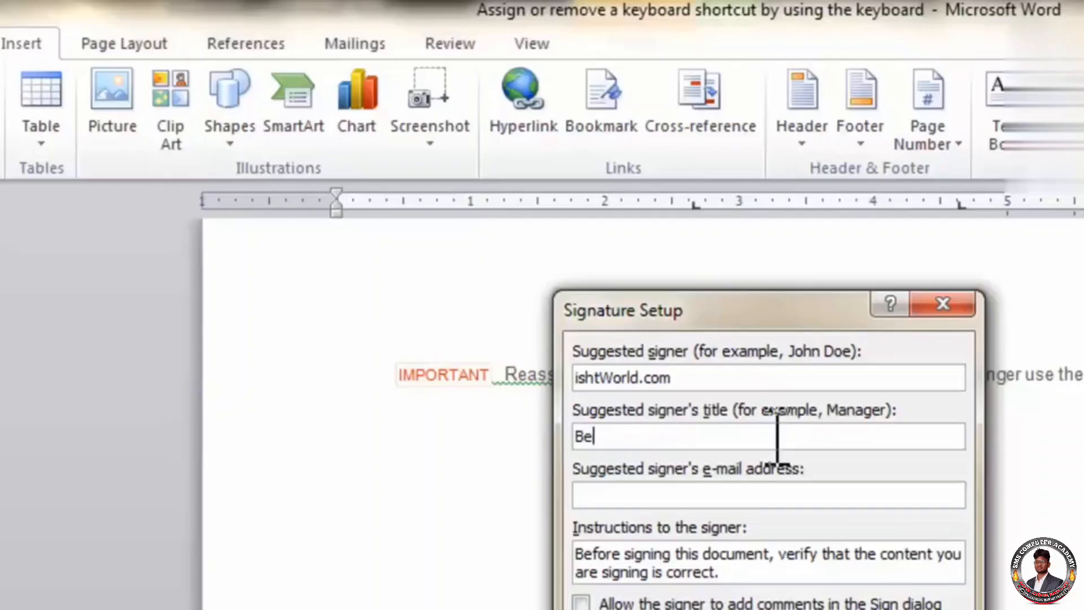
{"action": "type", "text": "st Training"}
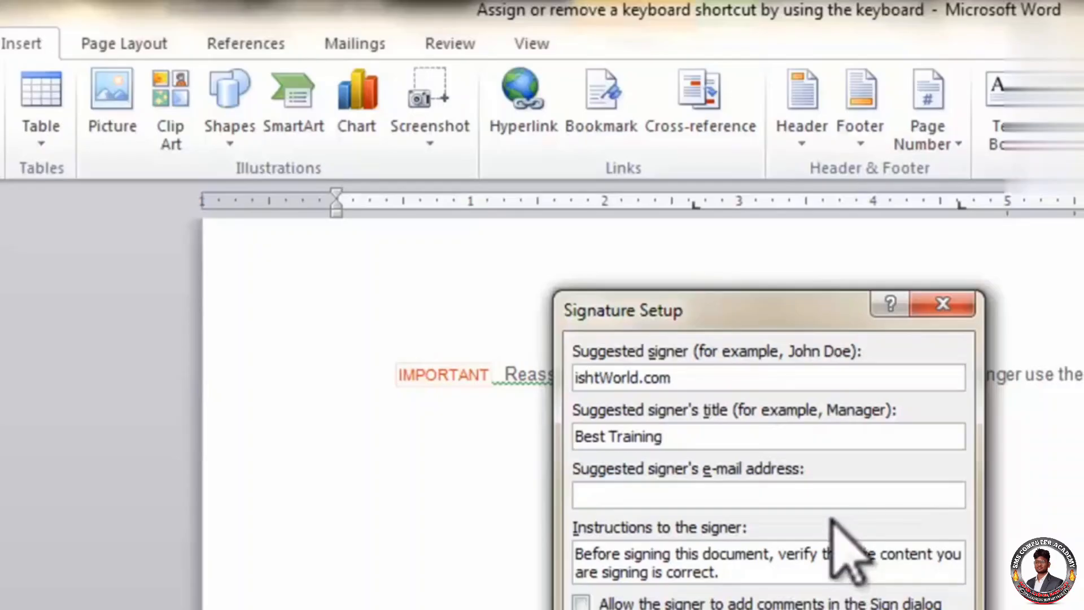
{"action": "left_click", "coordinate": [836, 497]}
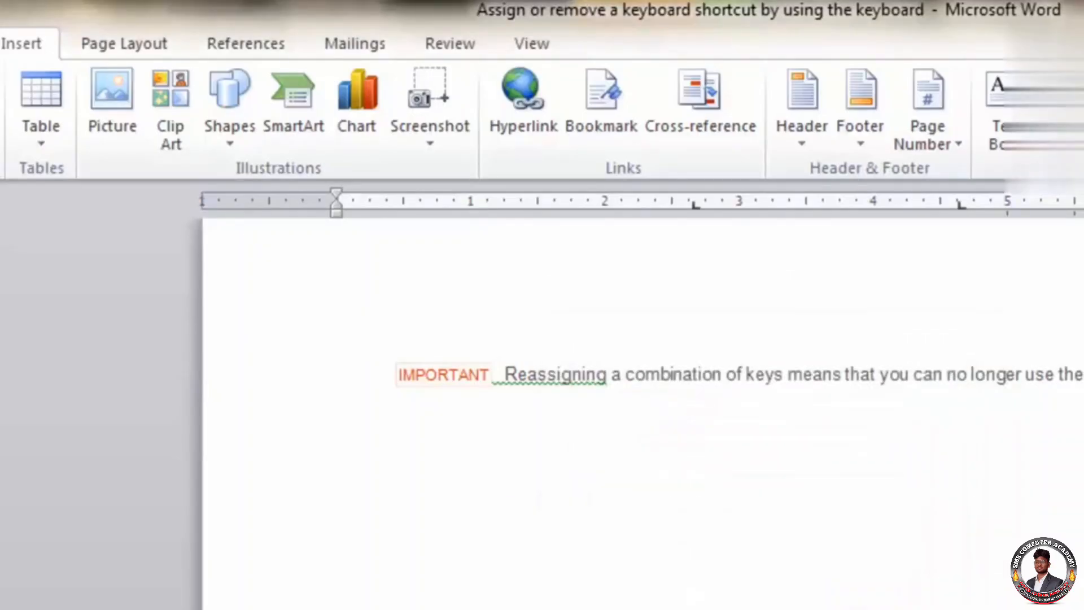
{"action": "scroll", "coordinate": [520, 604], "scroll_direction": "up", "scroll_amount": 2}
{"action": "scroll", "coordinate": [520, 605], "scroll_direction": "down", "scroll_amount": 3}
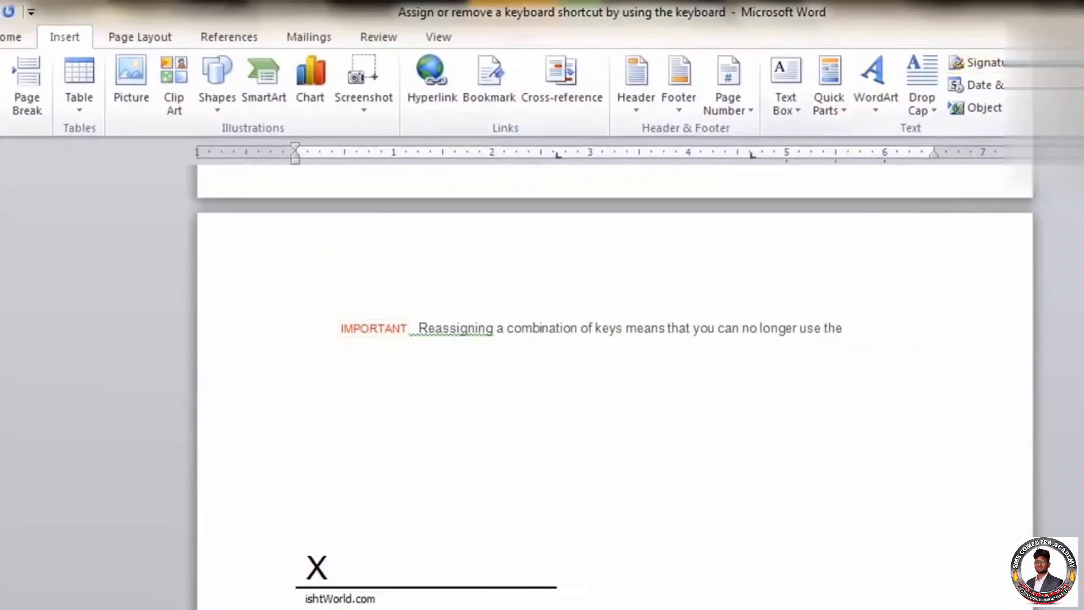
{"action": "left_click", "coordinate": [1075, 63]}
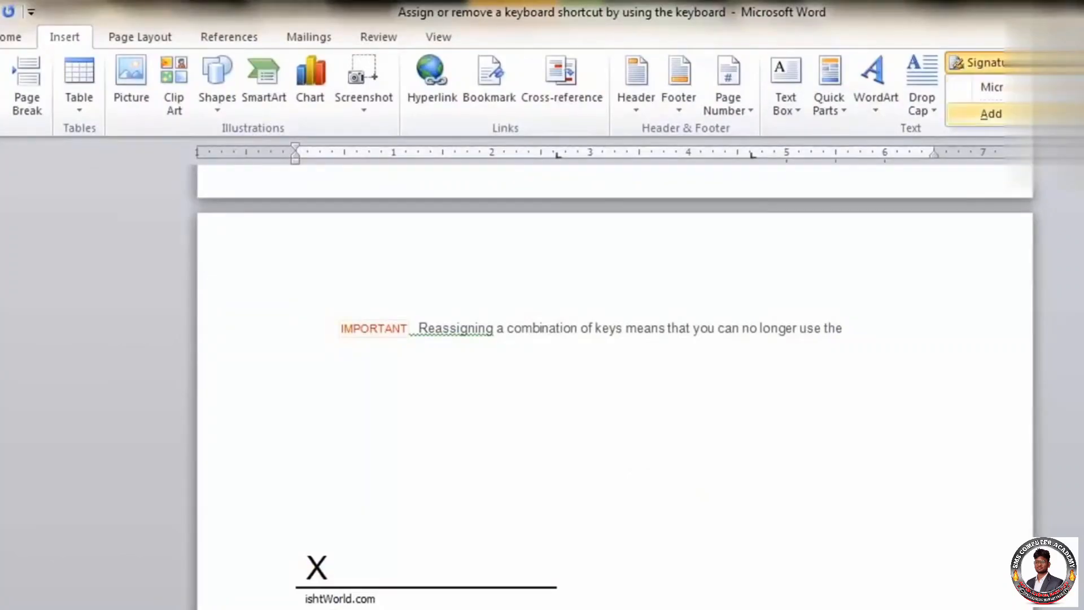
{"action": "left_click", "coordinate": [999, 7]}
Step: Insert the current date between the IMPORTANT note and the signature line, in the format "Saturday, September 03, 2011"
{"action": "scroll", "coordinate": [844, 254], "scroll_direction": "down", "scroll_amount": 3}
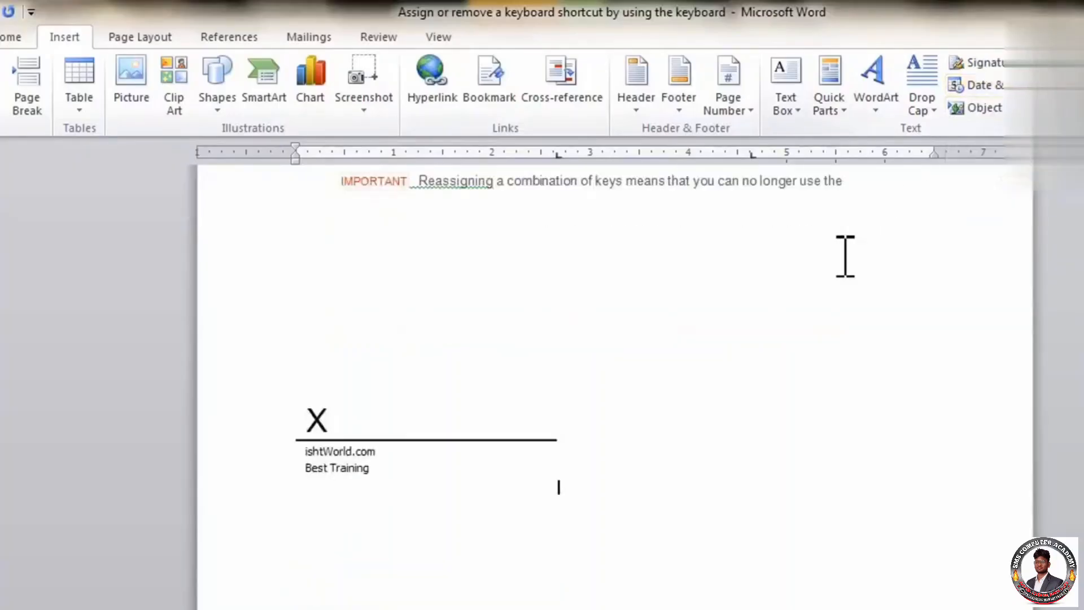
{"action": "left_click", "coordinate": [564, 280]}
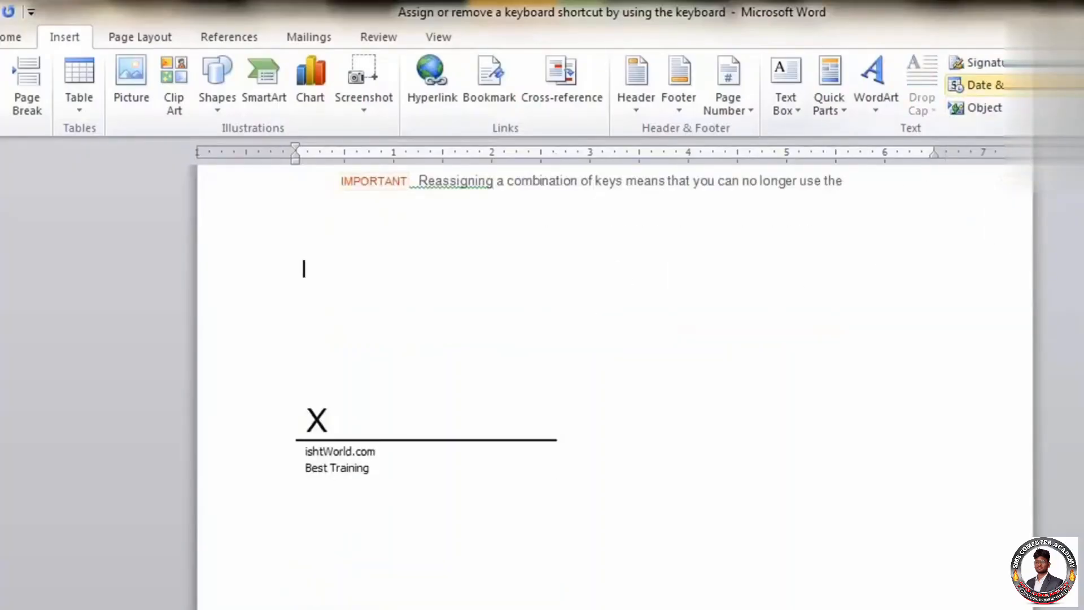
{"action": "left_click", "coordinate": [977, 85]}
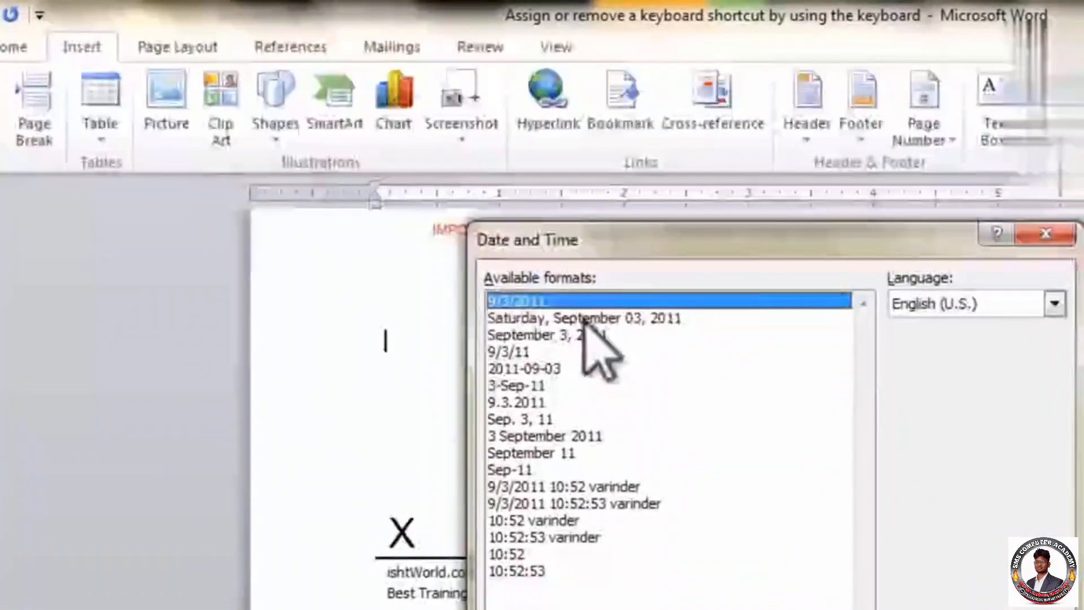
{"action": "left_click_drag", "start_coordinate": [584, 321], "coordinate": [554, 502]}
{"action": "left_click", "coordinate": [626, 337]}
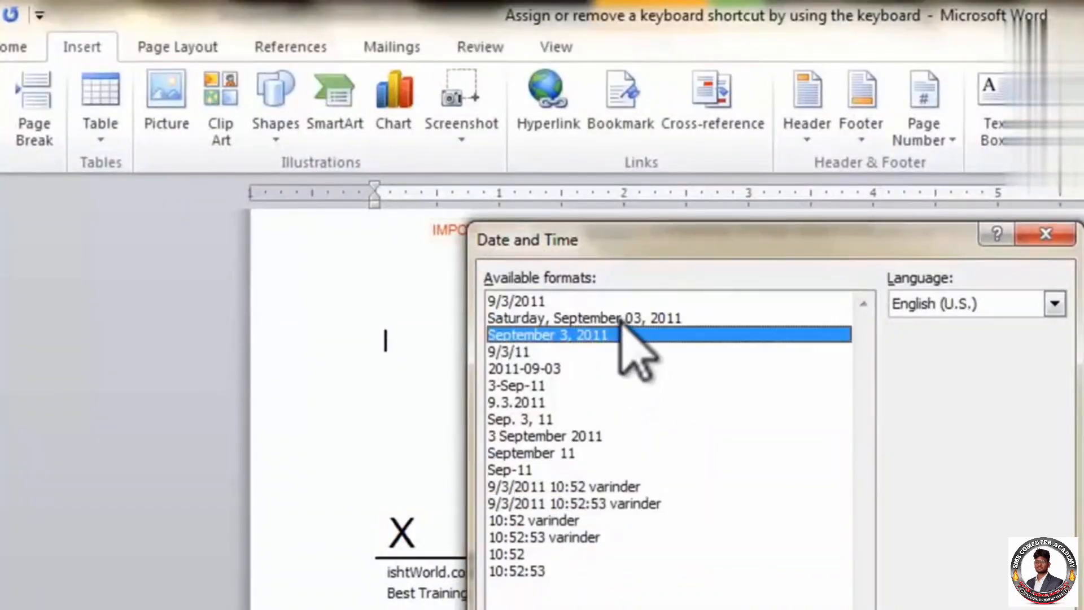
{"action": "left_click", "coordinate": [621, 318]}
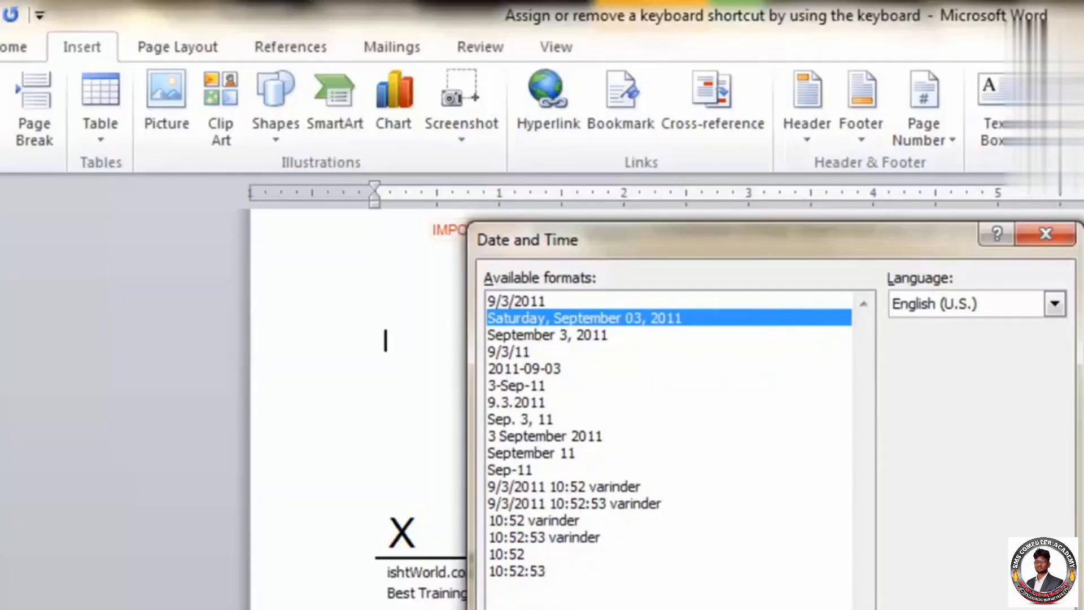
{"action": "key", "text": "Return"}
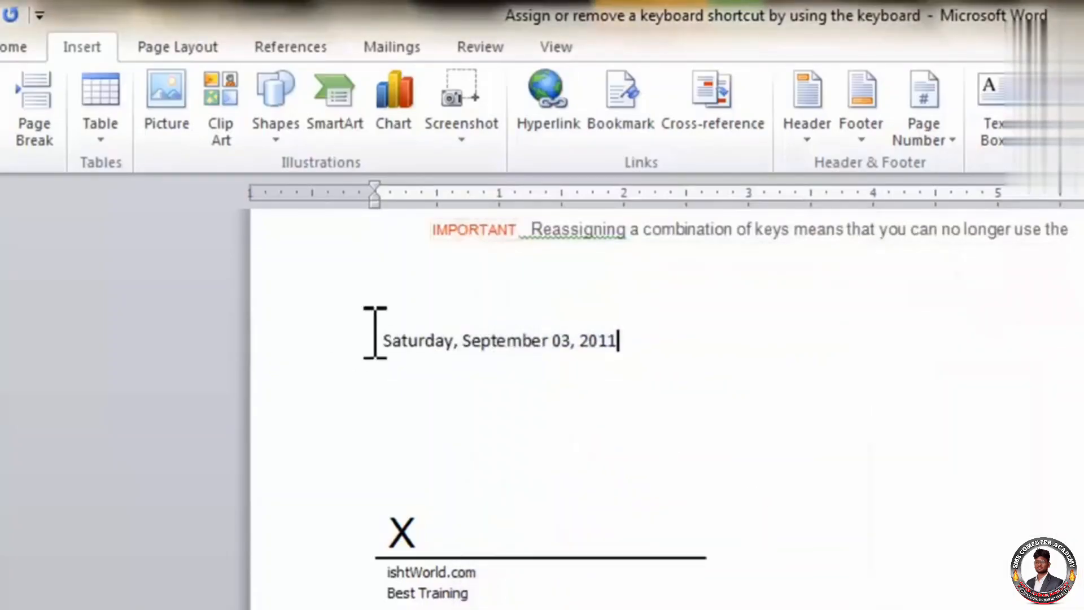
Step: Add two blank lines between the inserted date and the signature line
{"action": "left_click", "coordinate": [431, 356]}
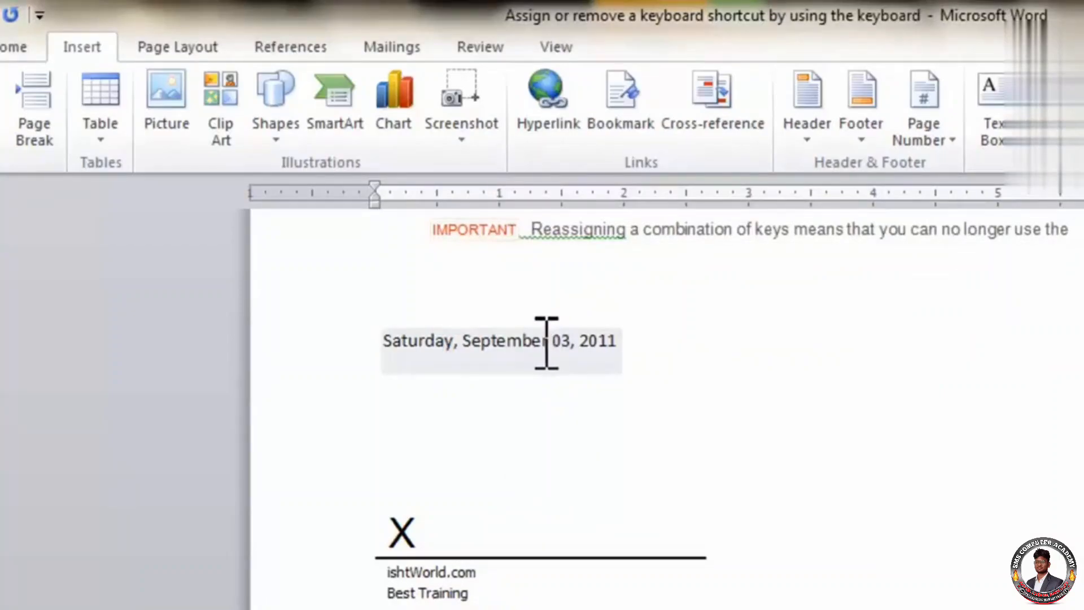
{"action": "key", "text": "End"}
{"action": "key", "text": "Down"}
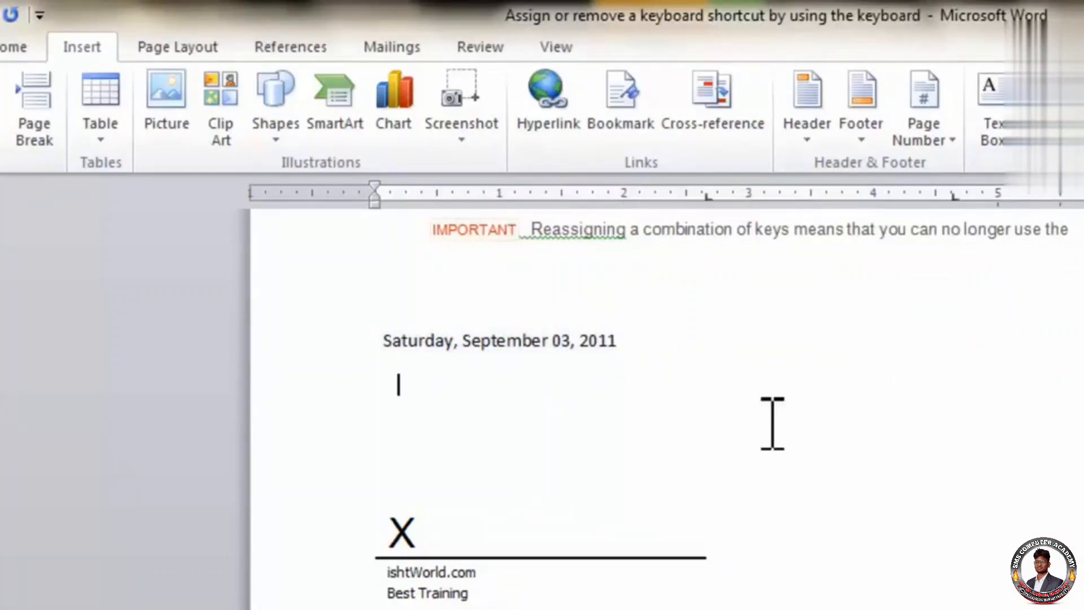
{"action": "left_click", "coordinate": [537, 431]}
{"action": "key", "text": "Return"}
{"action": "key", "text": "Return"}
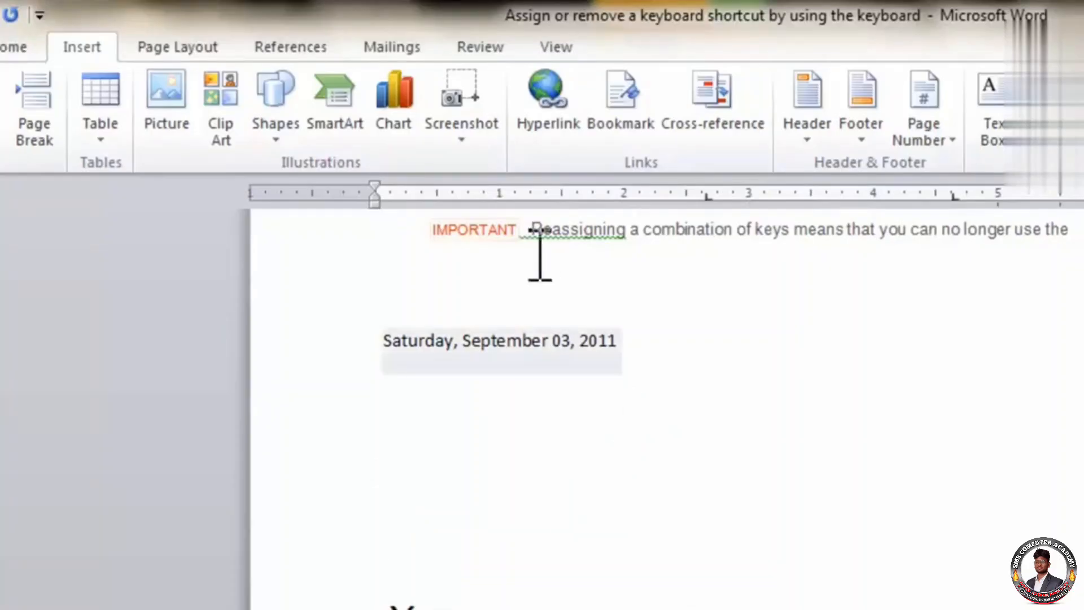
{"action": "left_click", "coordinate": [1081, 106]}
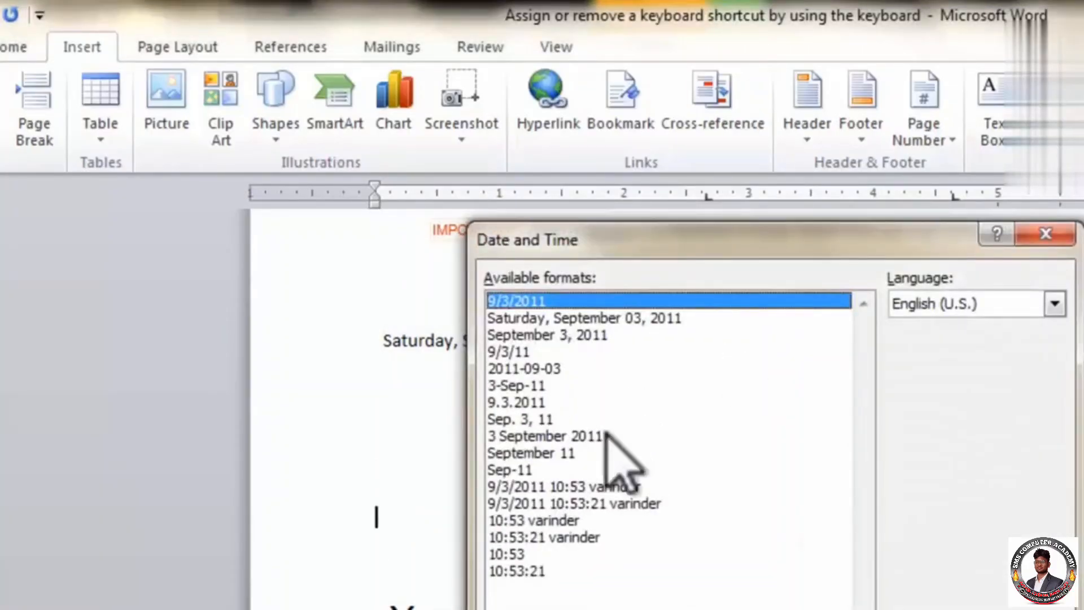
{"action": "left_click", "coordinate": [601, 319]}
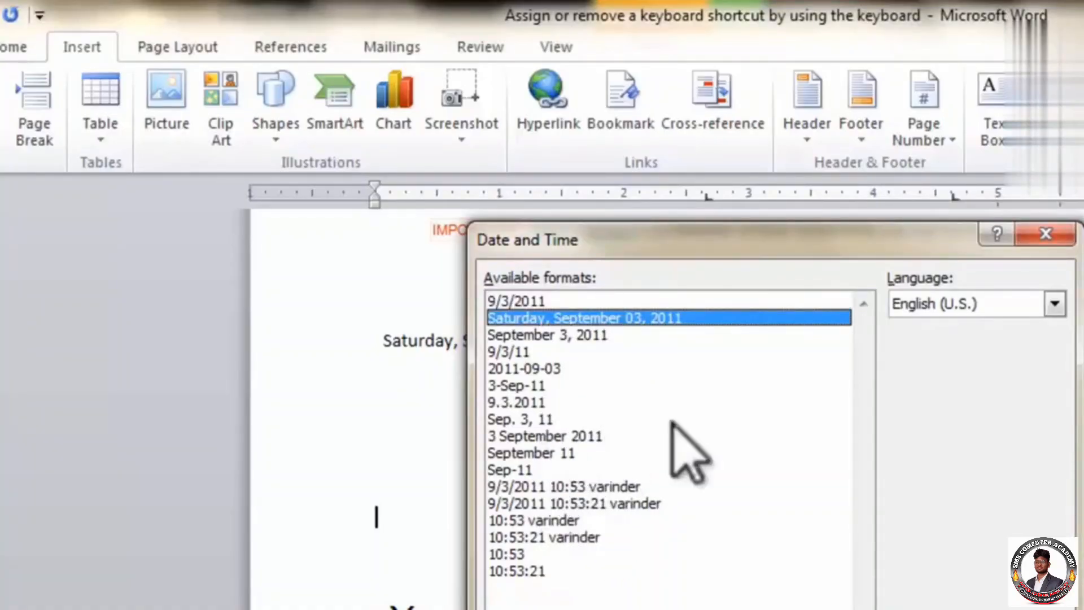
{"action": "key", "text": "Escape"}
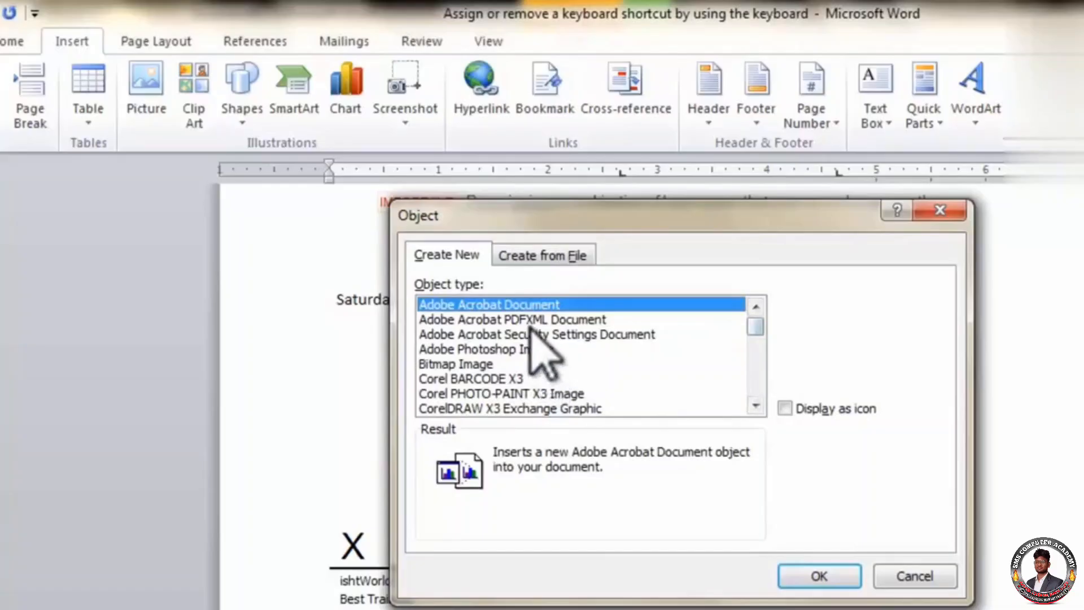
Step: Insert a new Bitmap Image object between the date and the signature line
{"action": "left_click", "coordinate": [506, 349]}
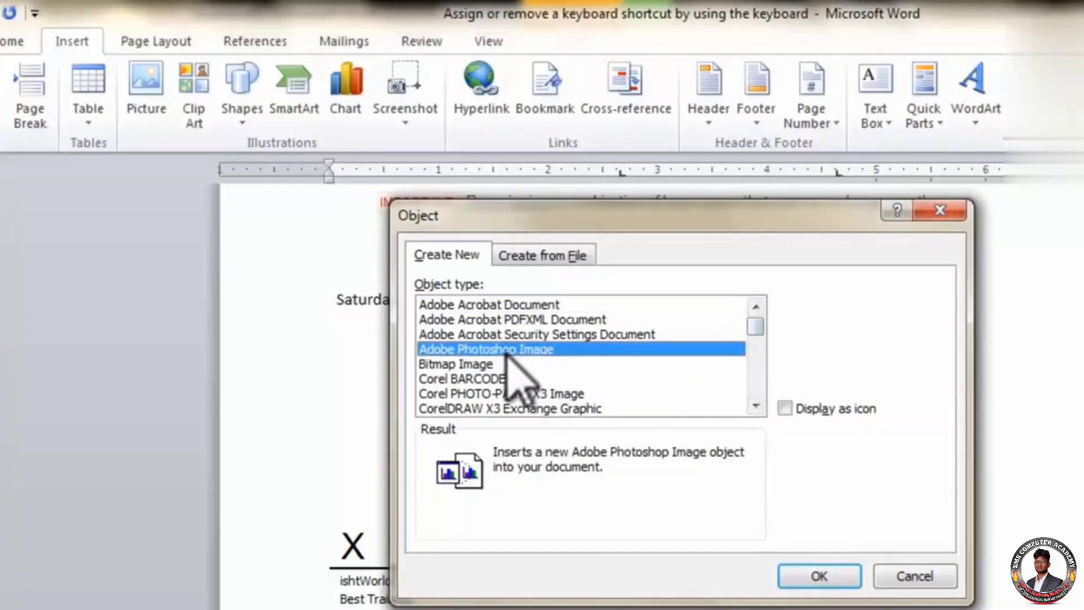
{"action": "left_click", "coordinate": [495, 363]}
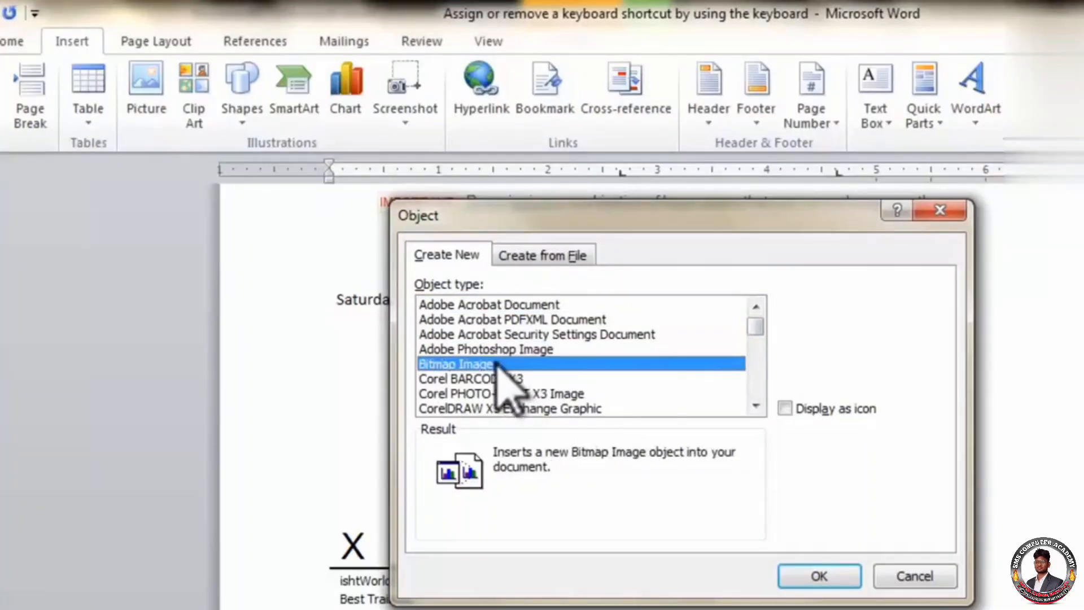
{"action": "left_click", "coordinate": [790, 575]}
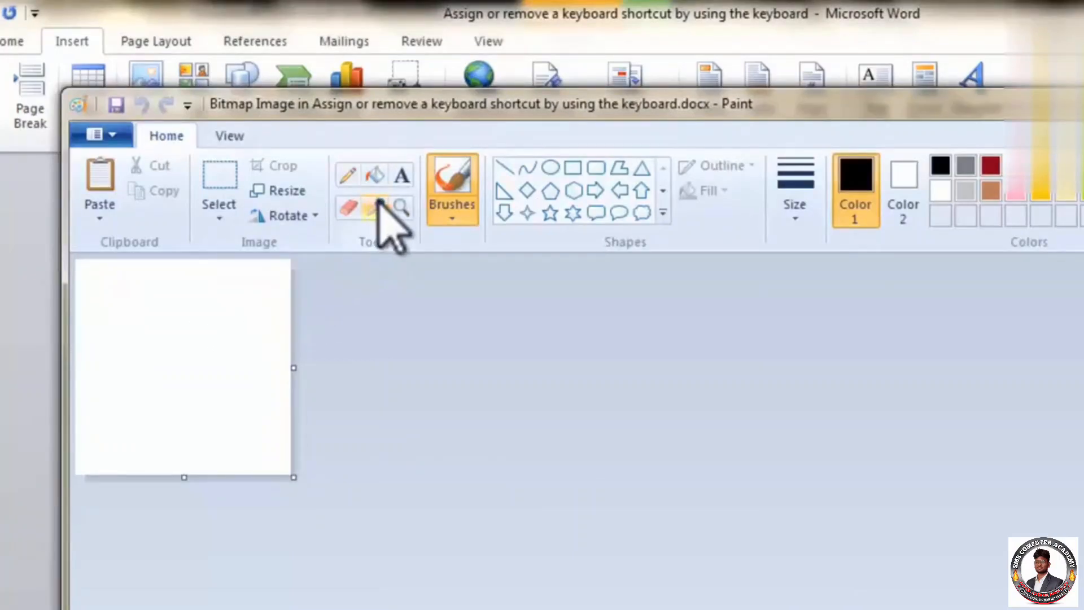
Step: Add the text "ishtworld.com" to the bitmap canvas
{"action": "left_click", "coordinate": [402, 177]}
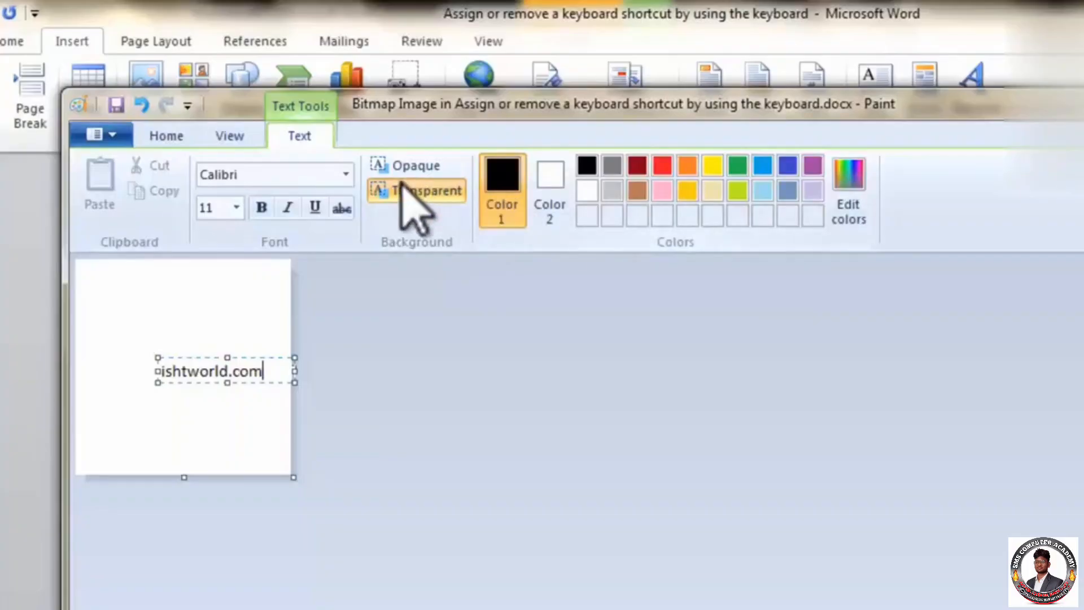
{"action": "left_click", "coordinate": [232, 140]}
{"action": "left_click", "coordinate": [177, 143]}
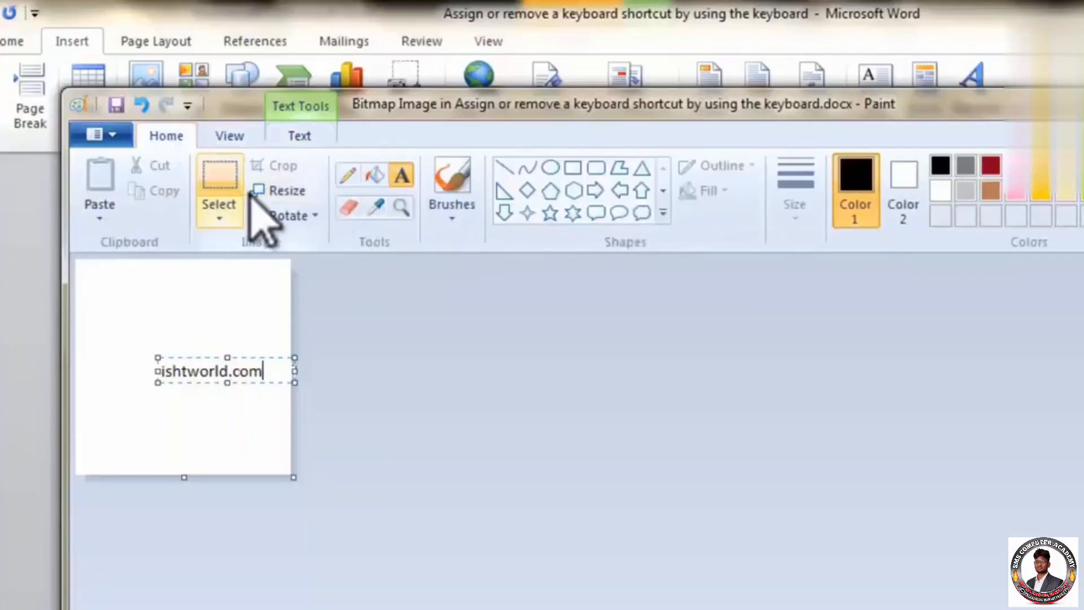
Step: Draw a small pentagon above the ishtworld.com text, close Paint and select the embedded image in the document
{"action": "left_click", "coordinate": [551, 191]}
{"action": "left_click_drag", "start_coordinate": [146, 291], "coordinate": [188, 336]}
{"action": "left_click", "coordinate": [1079, 97]}
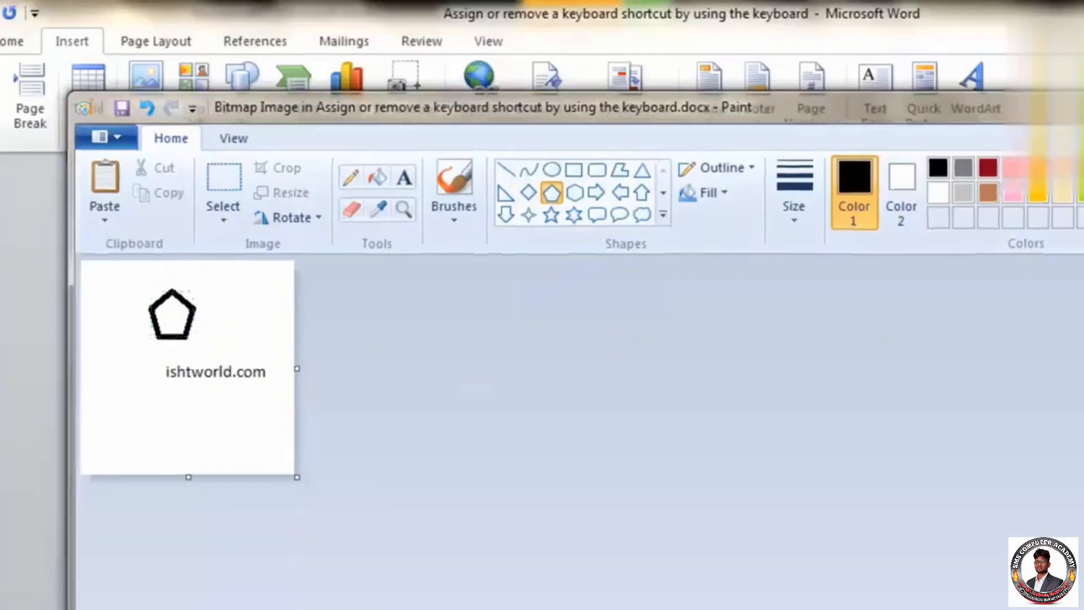
{"action": "left_click", "coordinate": [433, 520]}
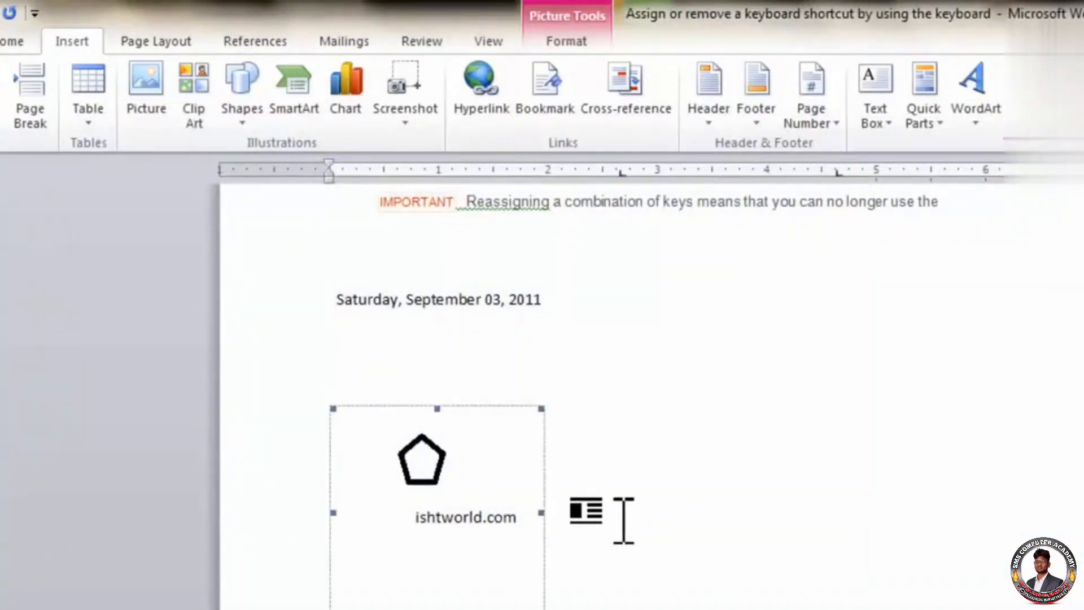
{"action": "left_click", "coordinate": [630, 520]}
{"action": "left_click", "coordinate": [511, 516]}
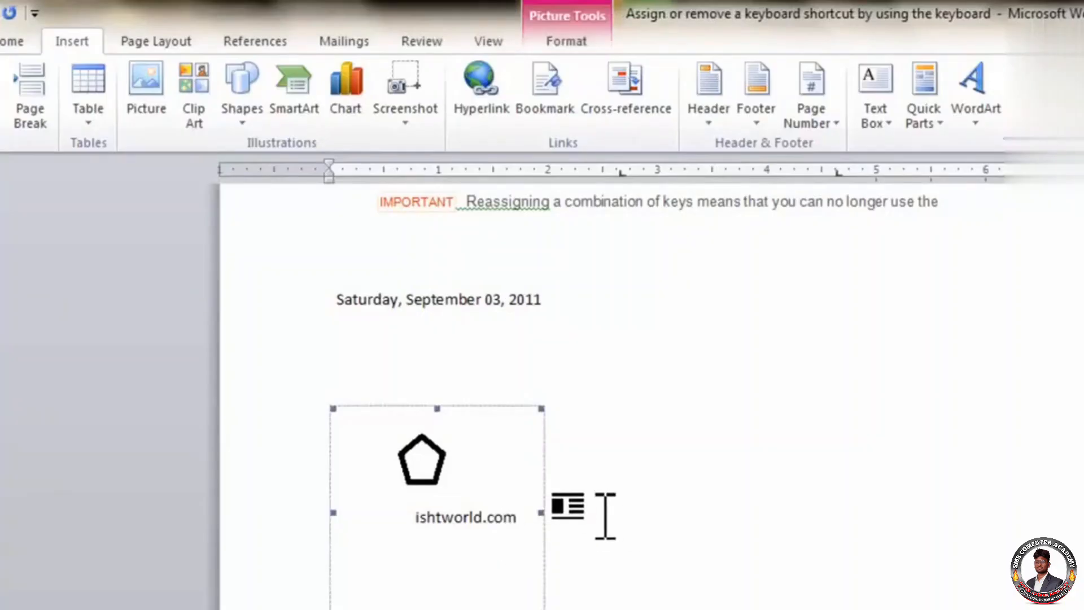
Step: Insert a new Microsoft Excel Worksheet object below the signature line
{"action": "scroll", "coordinate": [648, 548], "scroll_direction": "down", "scroll_amount": 5}
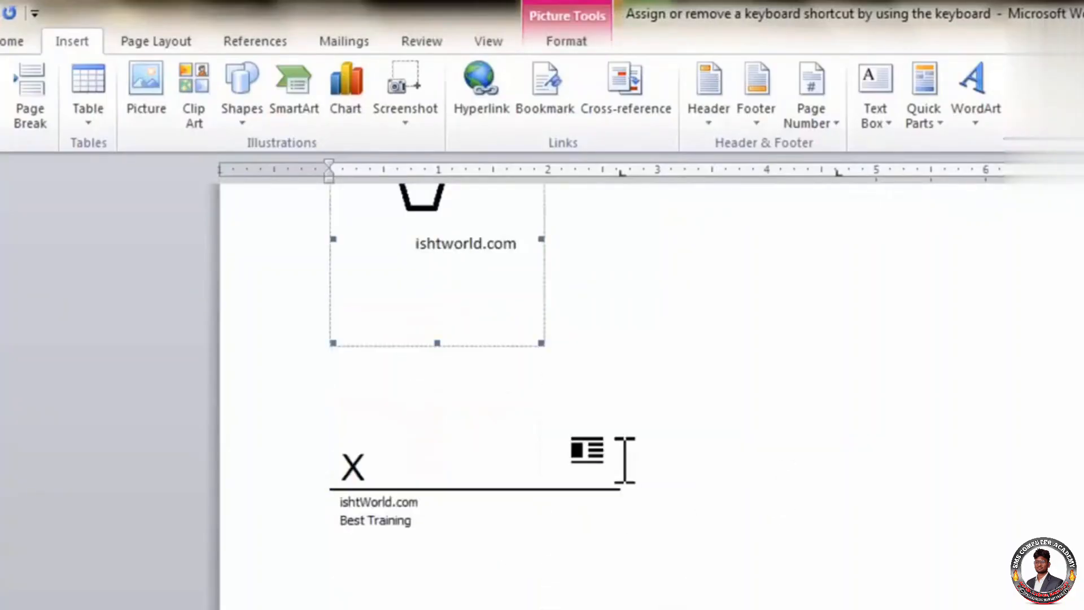
{"action": "left_click", "coordinate": [625, 460]}
{"action": "scroll", "coordinate": [625, 460], "scroll_direction": "down", "scroll_amount": 1}
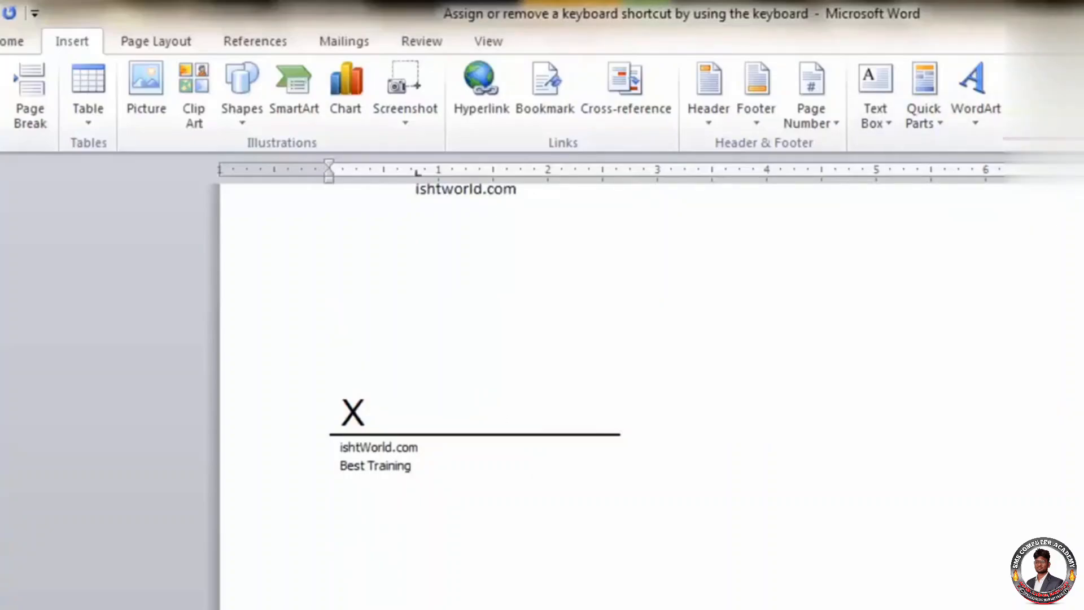
{"action": "left_click", "coordinate": [1068, 135]}
{"action": "left_click", "coordinate": [552, 349]}
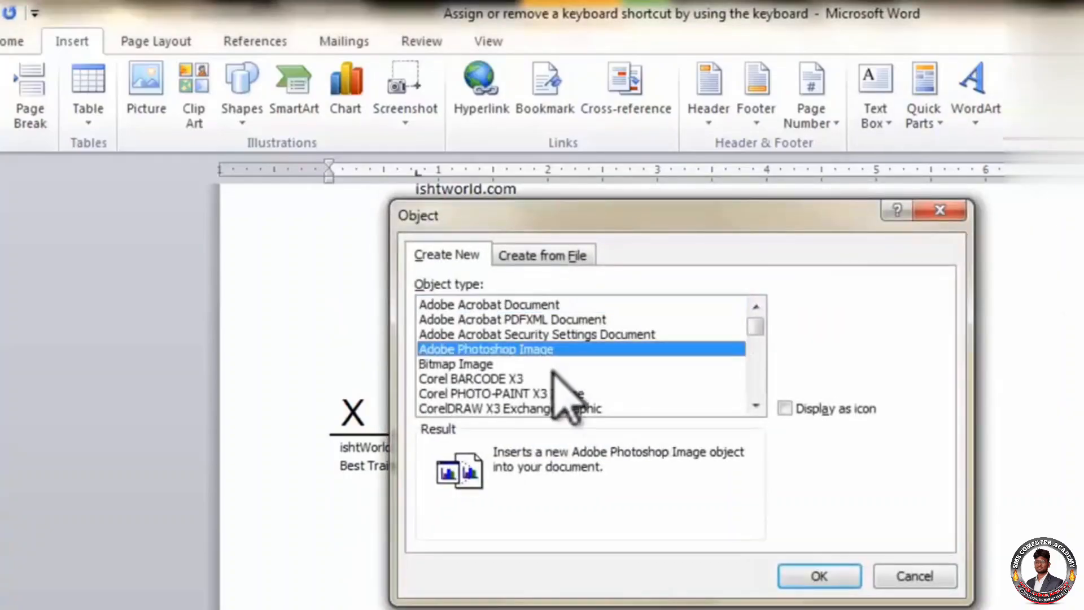
{"action": "scroll", "coordinate": [553, 377], "scroll_direction": "down", "scroll_amount": 2}
{"action": "scroll", "coordinate": [545, 398], "scroll_direction": "down", "scroll_amount": 1}
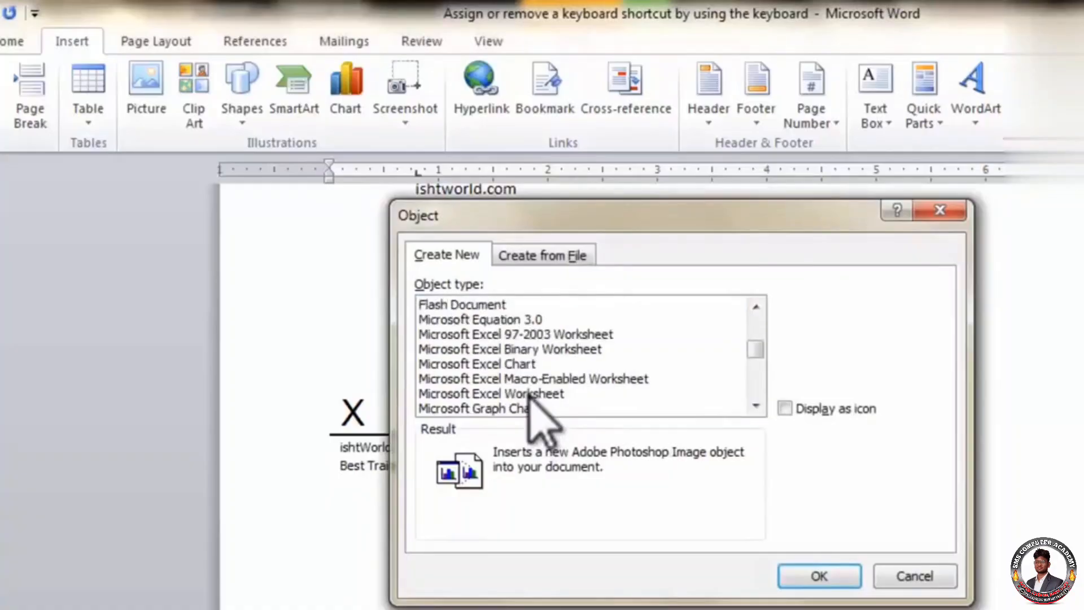
{"action": "left_click", "coordinate": [547, 398]}
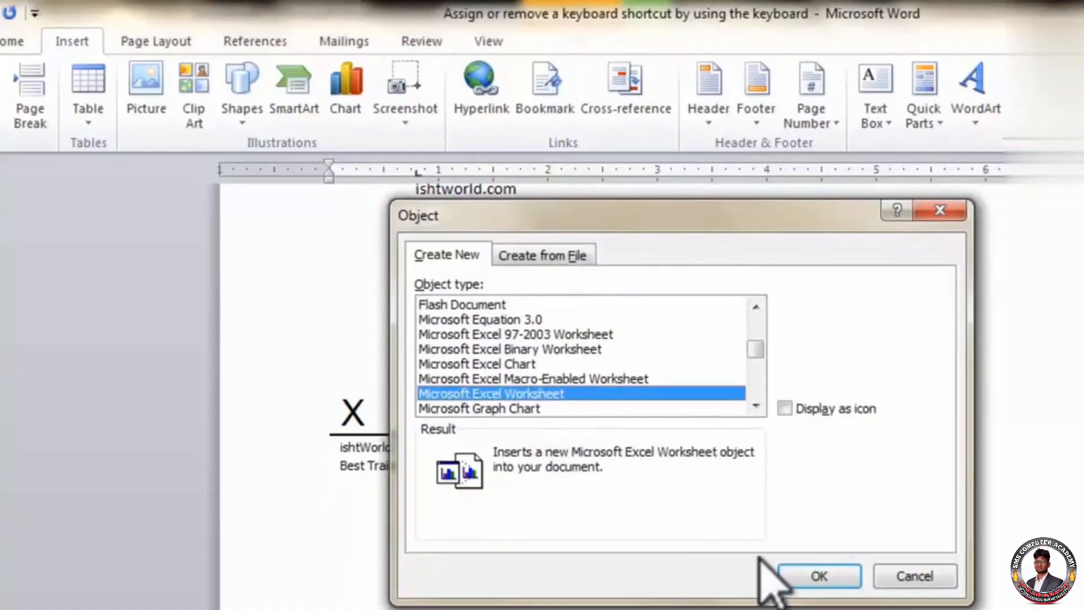
{"action": "left_click", "coordinate": [813, 575]}
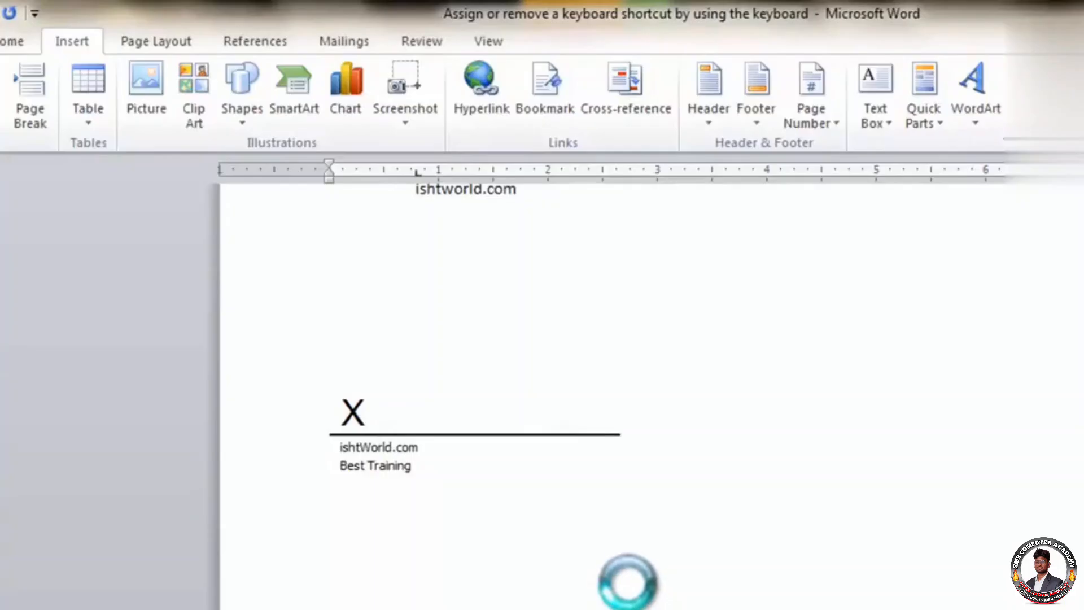
Step: Enter 20, 30 and 41 in cells A1 to A3 of the embedded worksheet
{"action": "type", "text": "2"}
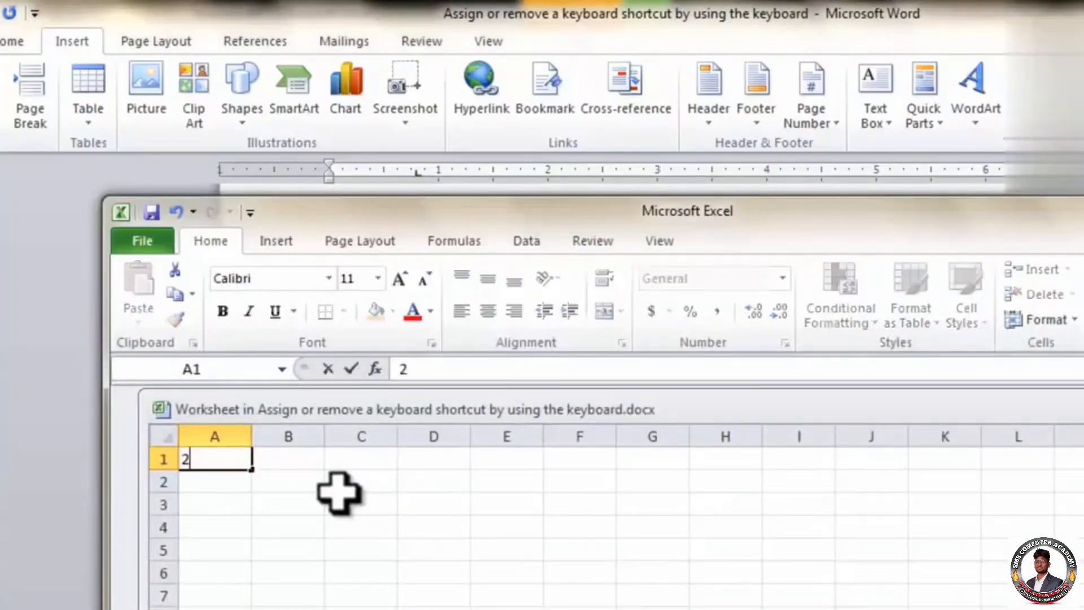
{"action": "type", "text": "0"}
{"action": "key", "text": "Return"}
{"action": "type", "text": "3"}
{"action": "type", "text": "0"}
{"action": "key", "text": "Return"}
{"action": "type", "text": "410"}
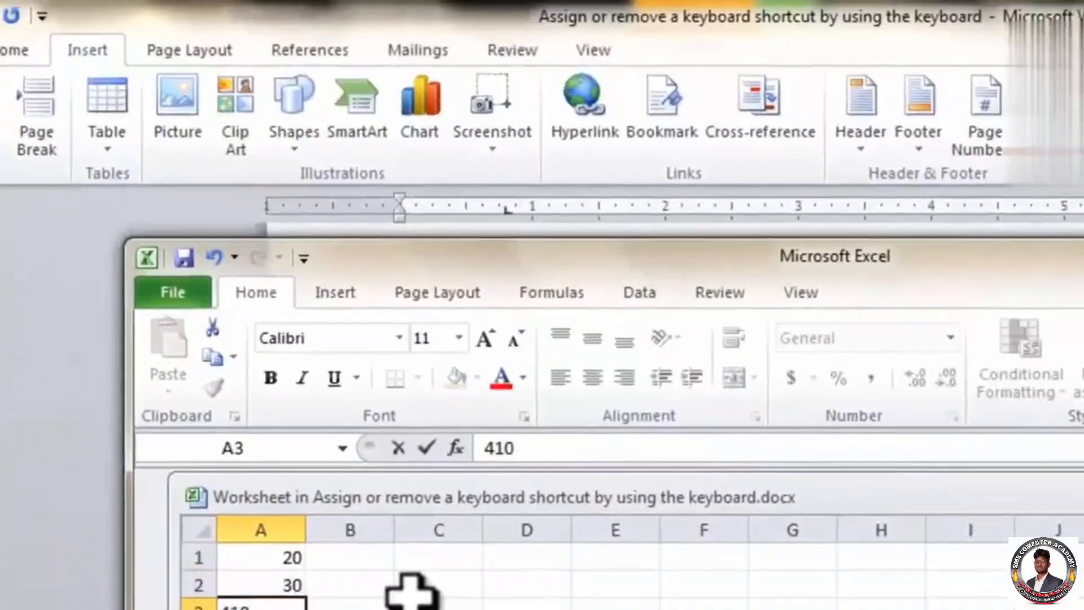
{"action": "key", "text": "BackSpace"}
{"action": "key", "text": "Return"}
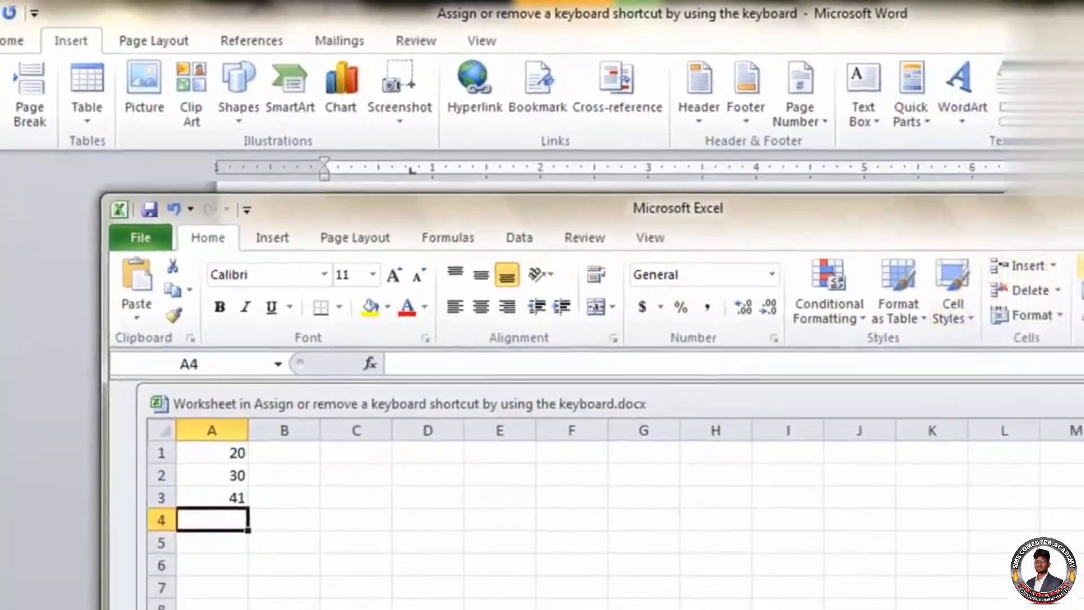
Step: Sum A1:A3 in cell A4 and close the worksheet to return to the Word document
{"action": "key", "text": "alt+equal"}
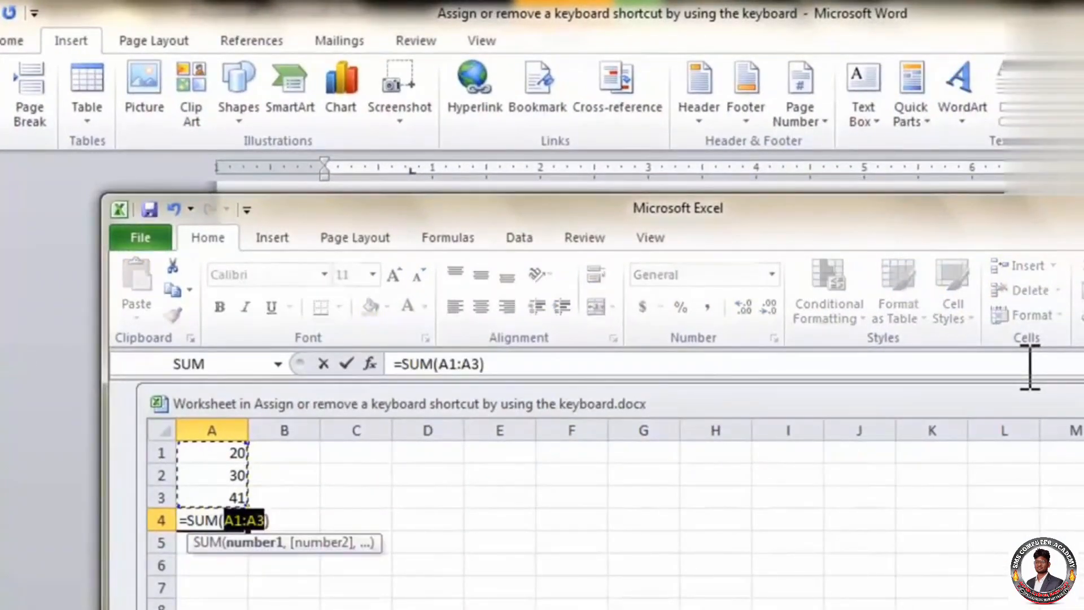
{"action": "key", "text": "Return"}
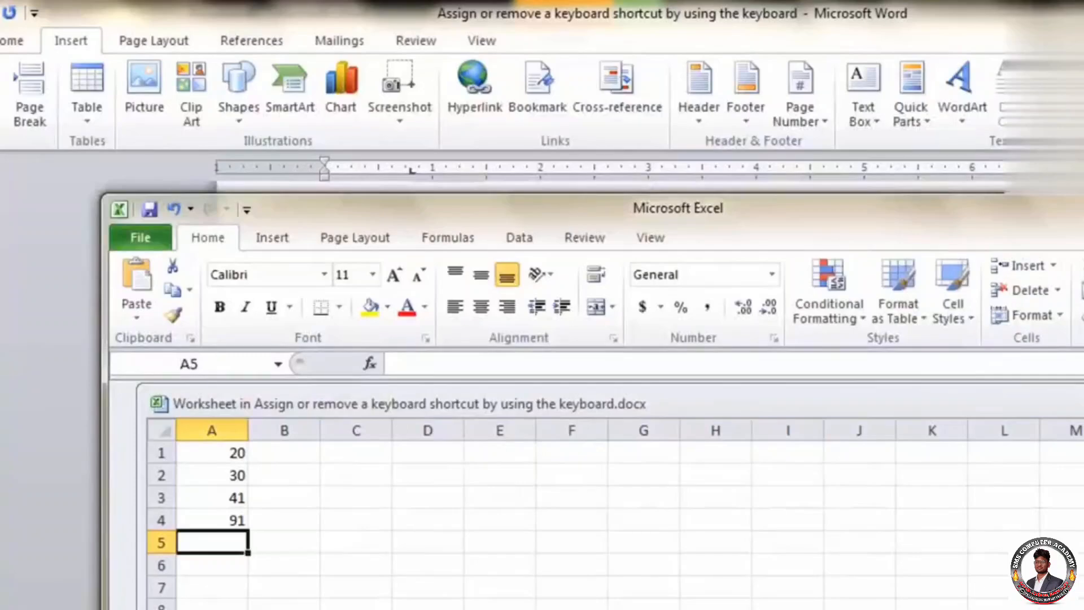
{"action": "key", "text": "alt+F4"}
Step: Insert the text of the Word file "main file" from the Documents library at the end of the document
{"action": "scroll", "coordinate": [525, 299], "scroll_direction": "up", "scroll_amount": 5}
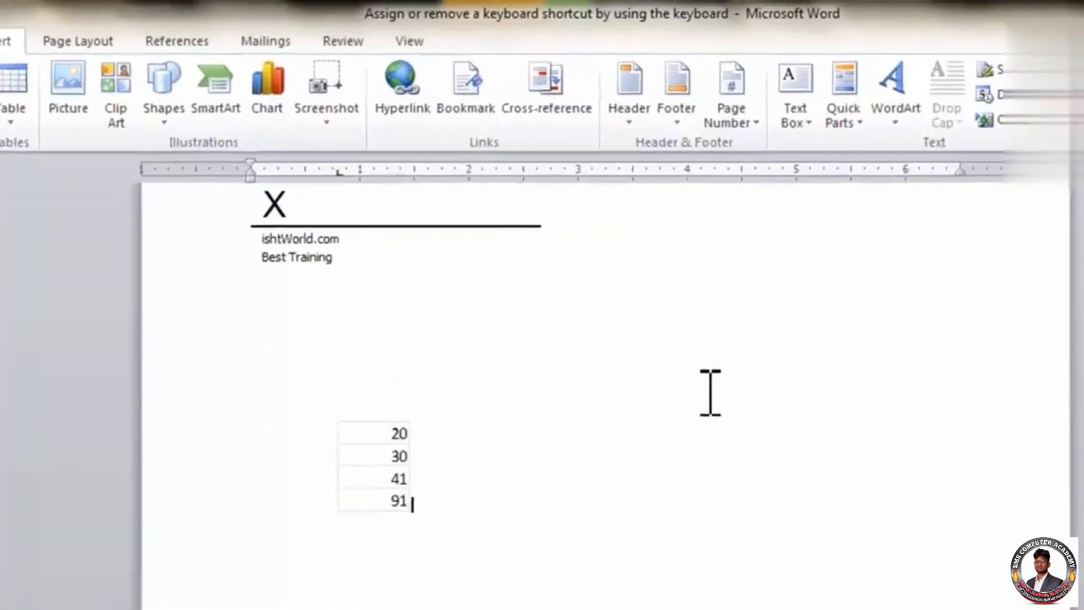
{"action": "scroll", "coordinate": [588, 314], "scroll_direction": "up", "scroll_amount": 10}
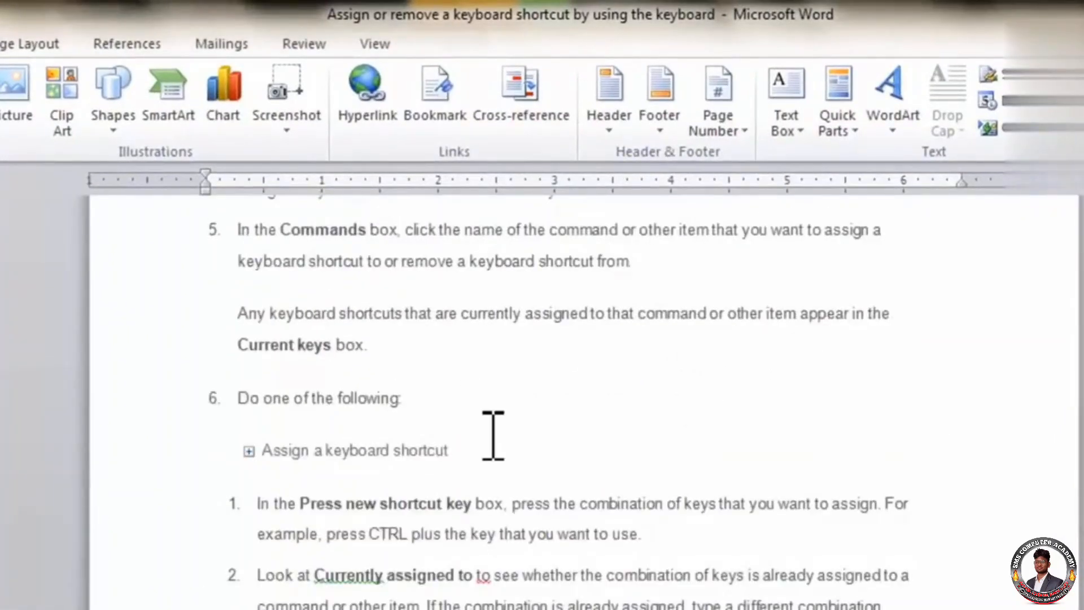
{"action": "key", "text": "ctrl+End"}
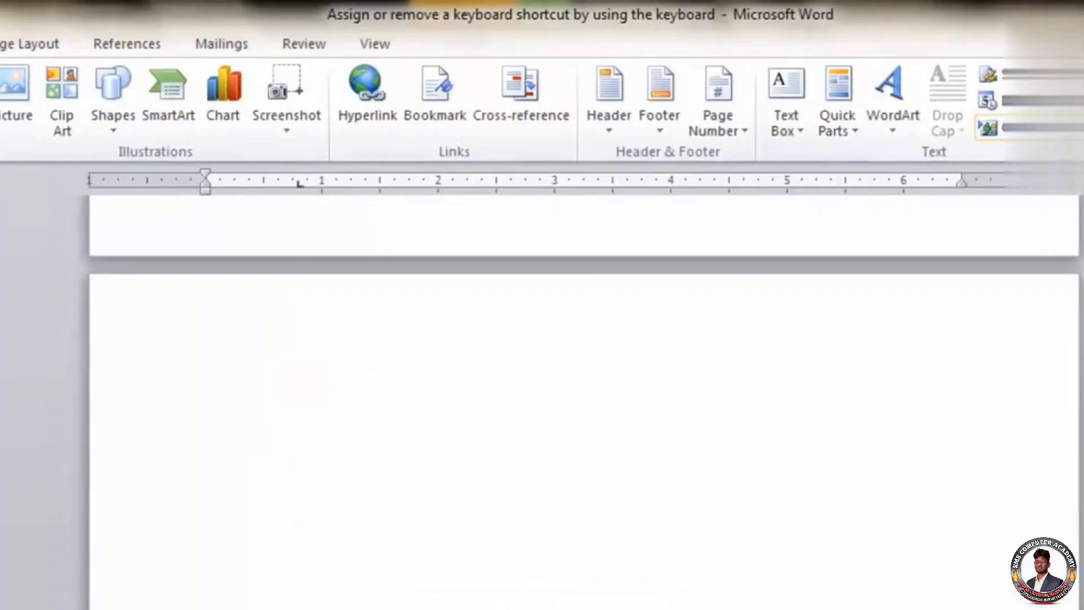
{"action": "left_click", "coordinate": [1055, 129]}
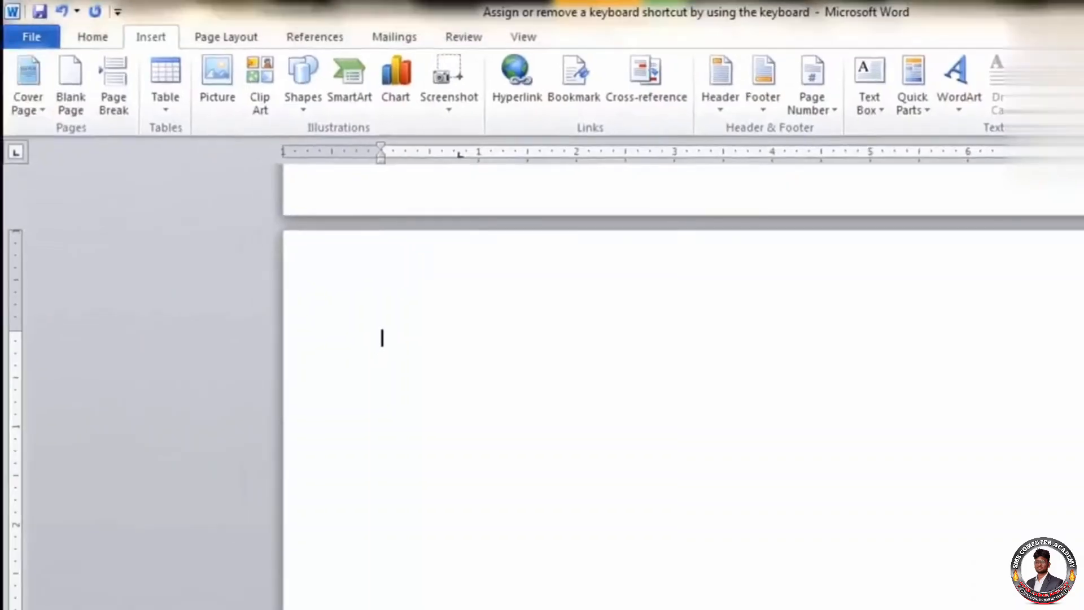
{"action": "left_click", "coordinate": [1062, 144]}
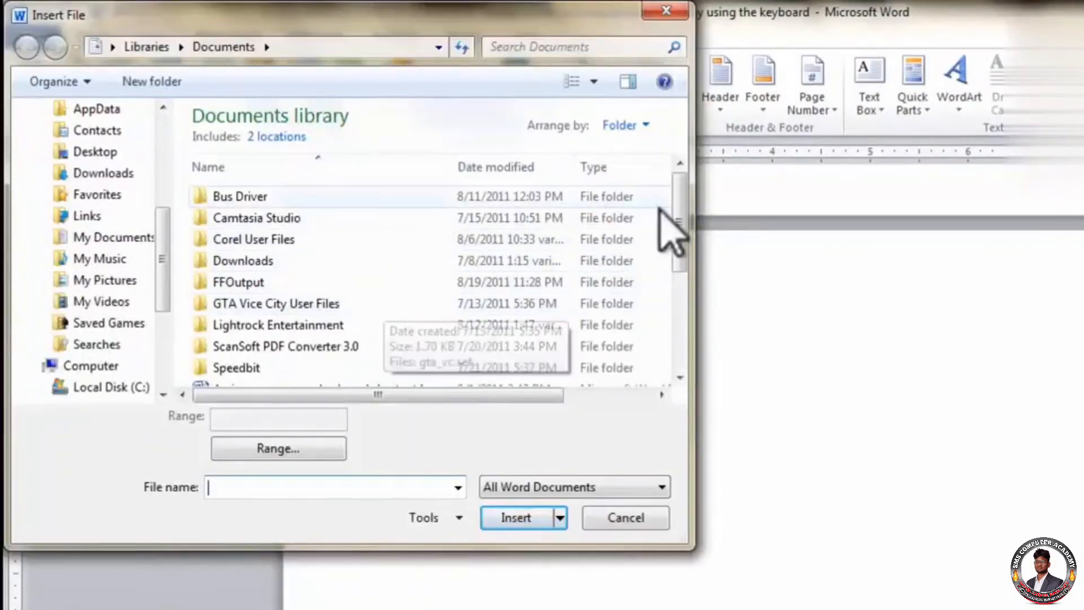
{"action": "left_click_drag", "start_coordinate": [682, 221], "coordinate": [685, 320]}
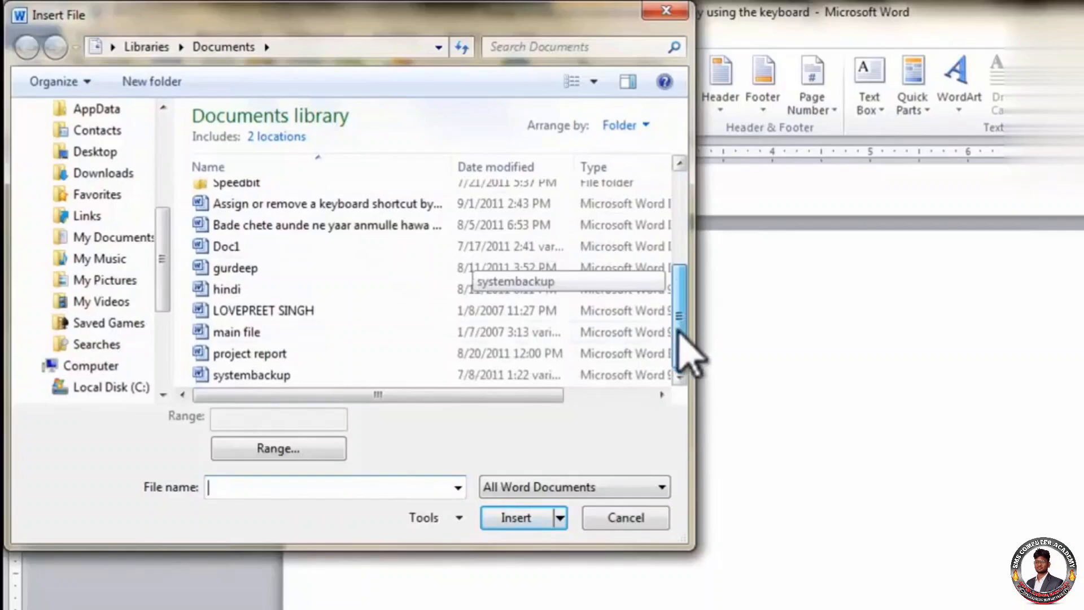
{"action": "left_click", "coordinate": [254, 335]}
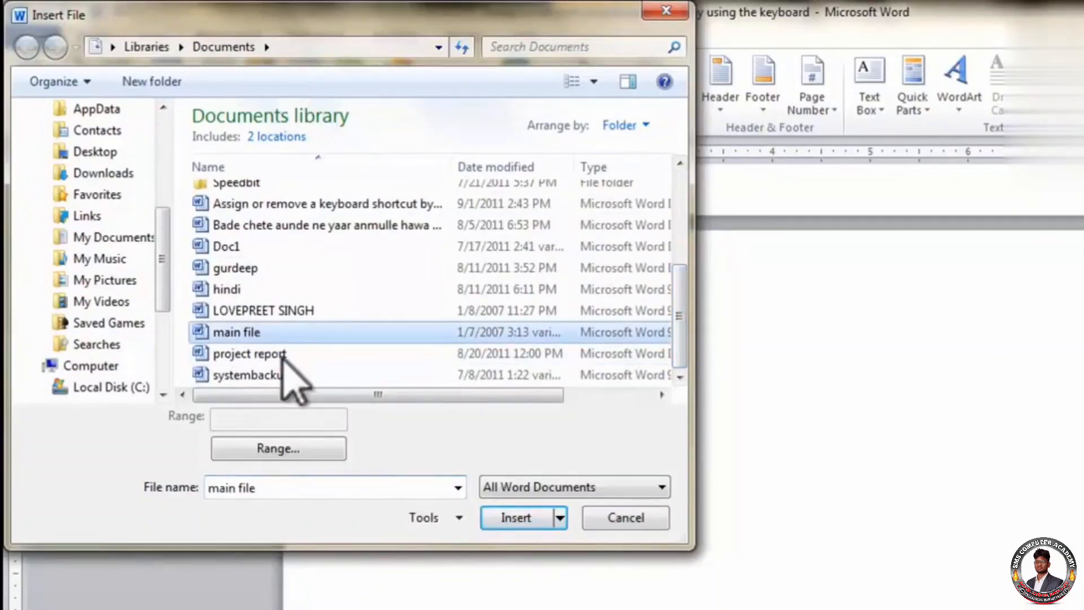
{"action": "left_click", "coordinate": [516, 518]}
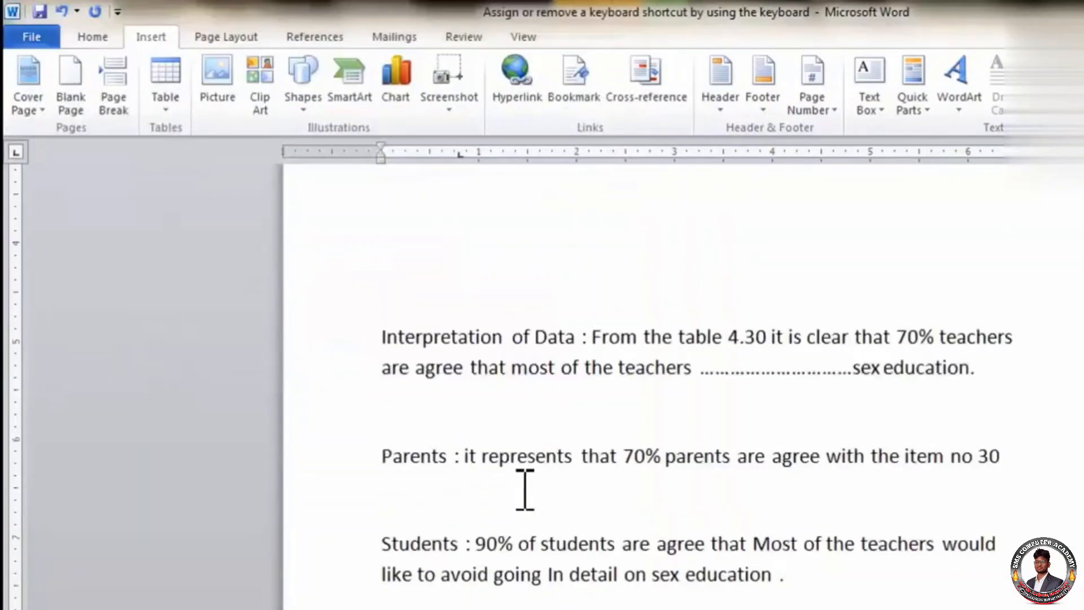
Step: Insert the built-in Binomial Theorem equation on a blank page
{"action": "scroll", "coordinate": [602, 413], "scroll_direction": "up", "scroll_amount": 8}
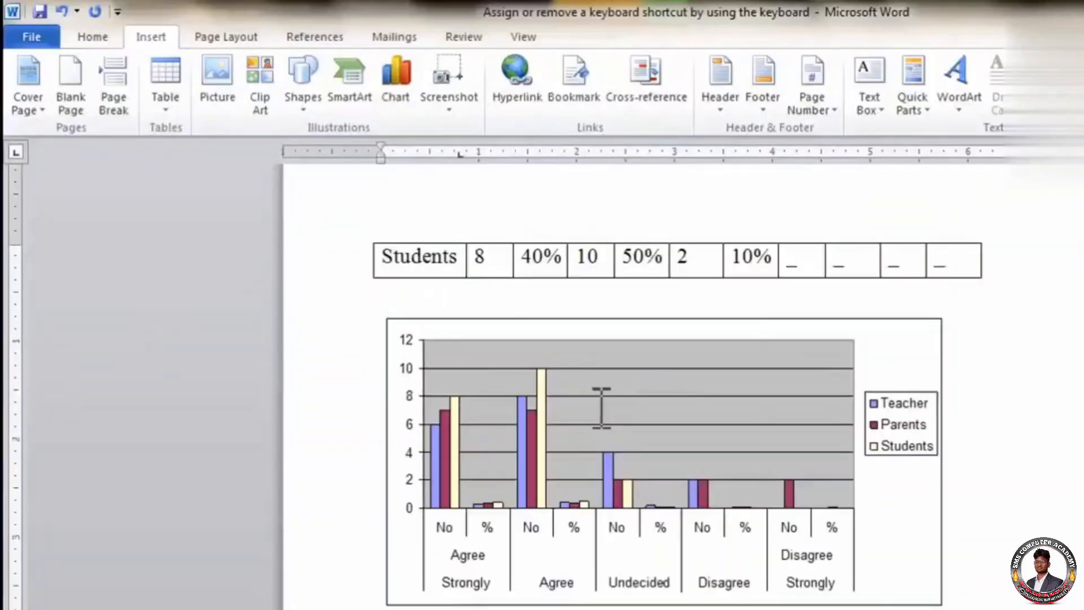
{"action": "scroll", "coordinate": [601, 408], "scroll_direction": "up", "scroll_amount": 15}
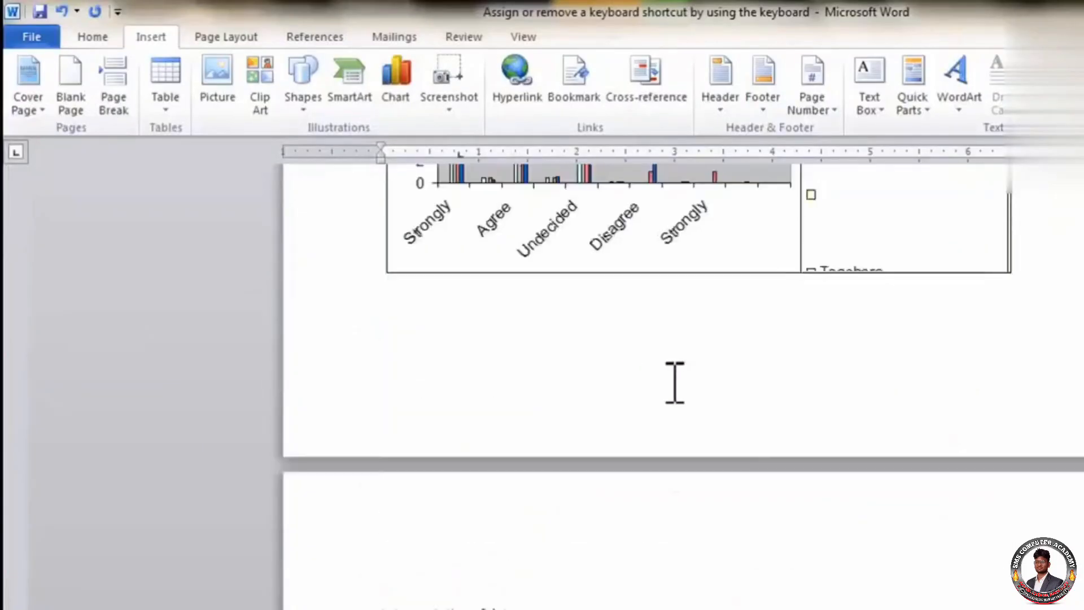
{"action": "scroll", "coordinate": [674, 382], "scroll_direction": "down", "scroll_amount": 10}
{"action": "scroll", "coordinate": [683, 366], "scroll_direction": "up", "scroll_amount": 4}
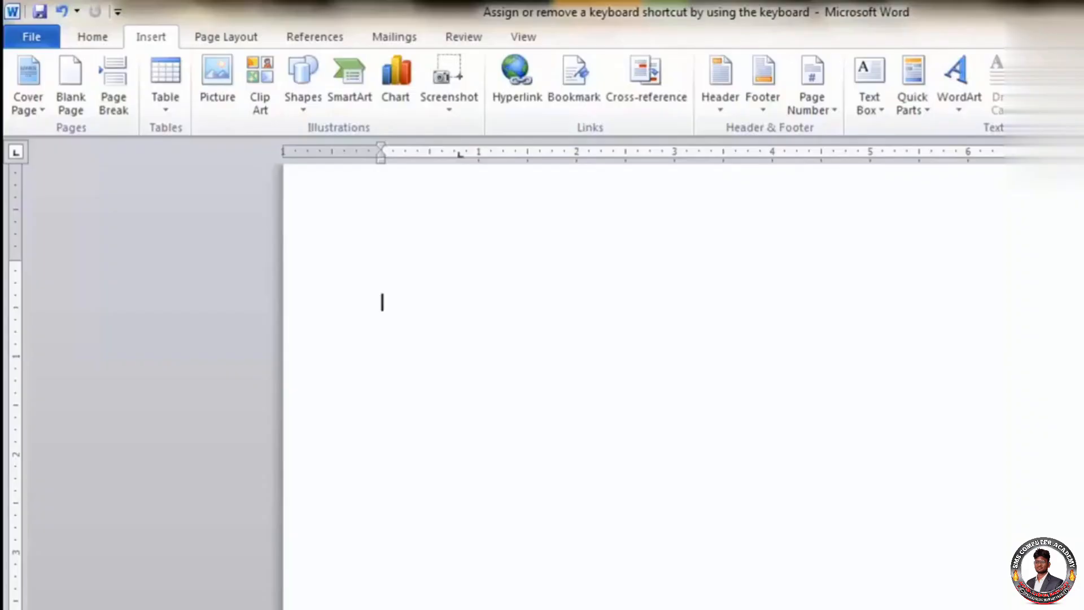
{"action": "left_click", "coordinate": [1041, 90]}
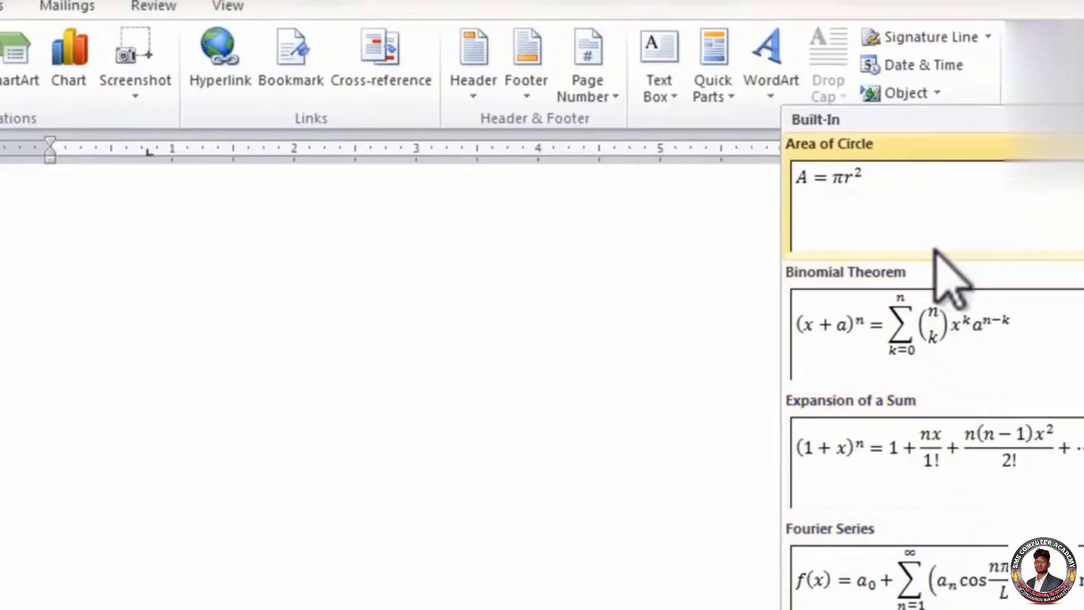
{"action": "left_click", "coordinate": [925, 345]}
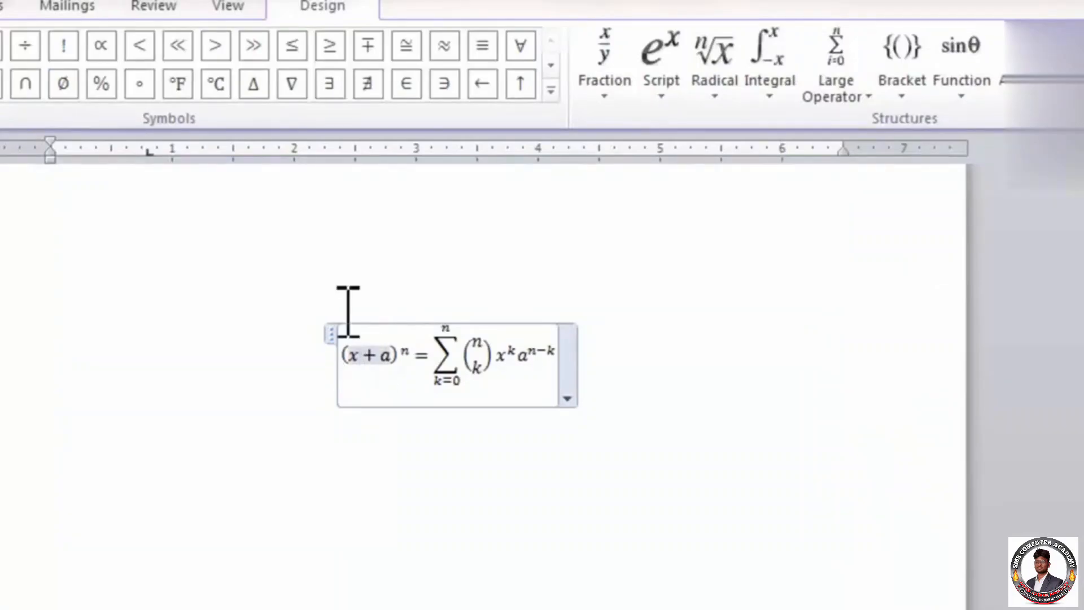
Step: Replace the x inside the equation's first bracket with b and place the cursor on the line below the equation
{"action": "key", "text": "BackSpace"}
{"action": "type", "text": "b"}
{"action": "left_click", "coordinate": [481, 479]}
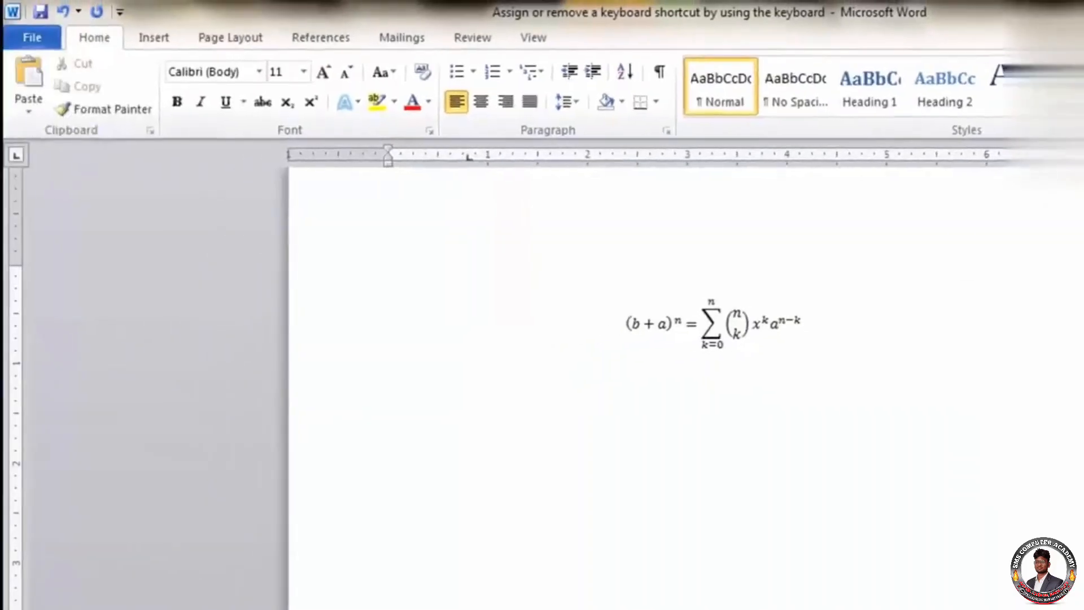
{"action": "left_click", "coordinate": [501, 366]}
{"action": "left_click", "coordinate": [808, 382]}
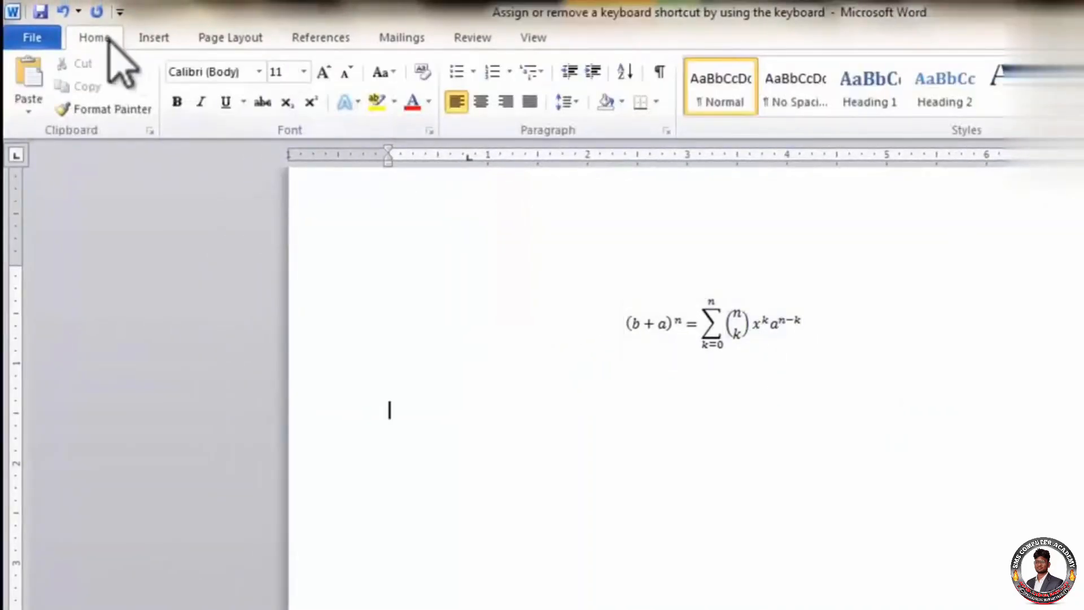
{"action": "left_click", "coordinate": [150, 37]}
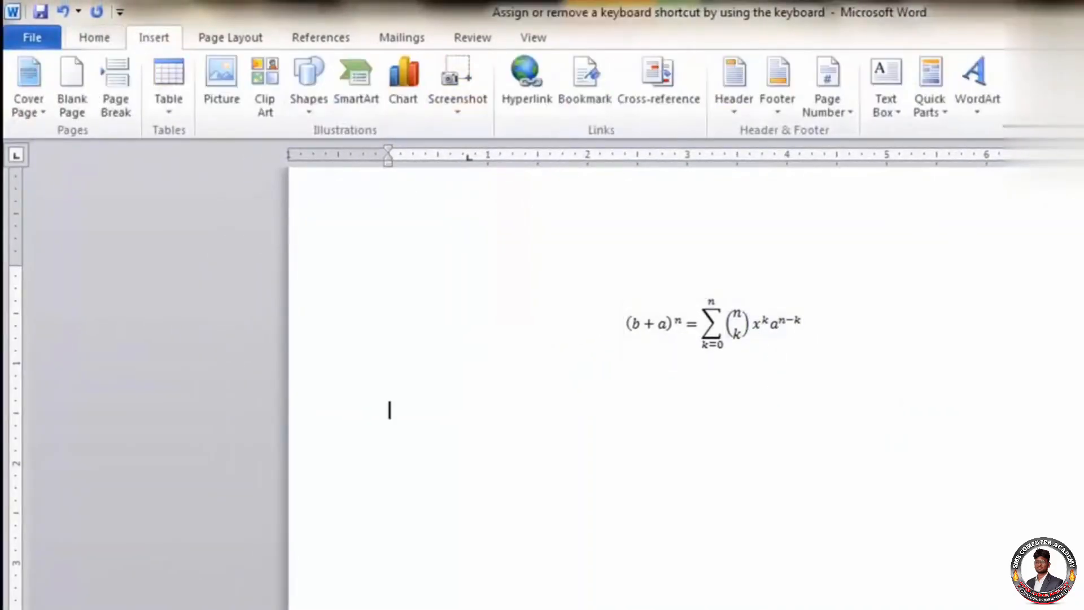